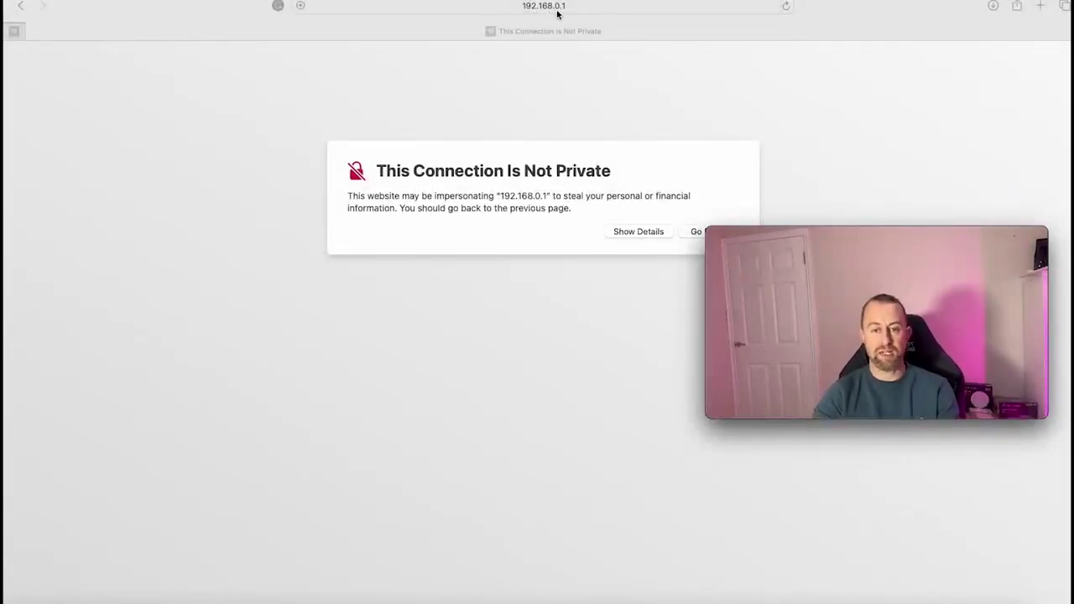
Step: Proceed past the certificate warning for 192.168.0.1 and start the Omada Controller setup wizard
left_click(625, 233)
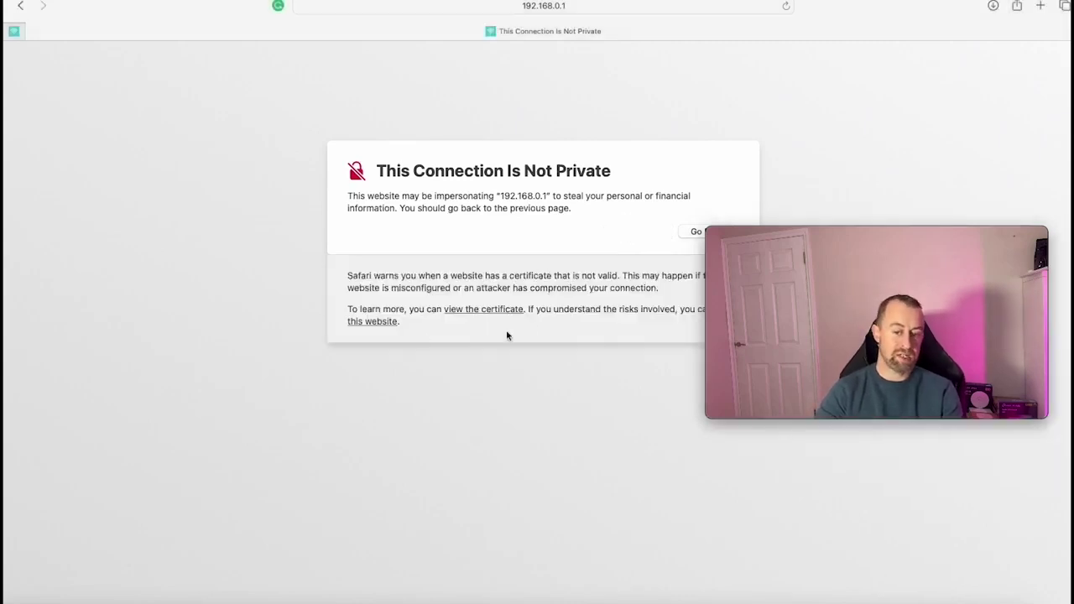
left_click(369, 322)
left_click(495, 349)
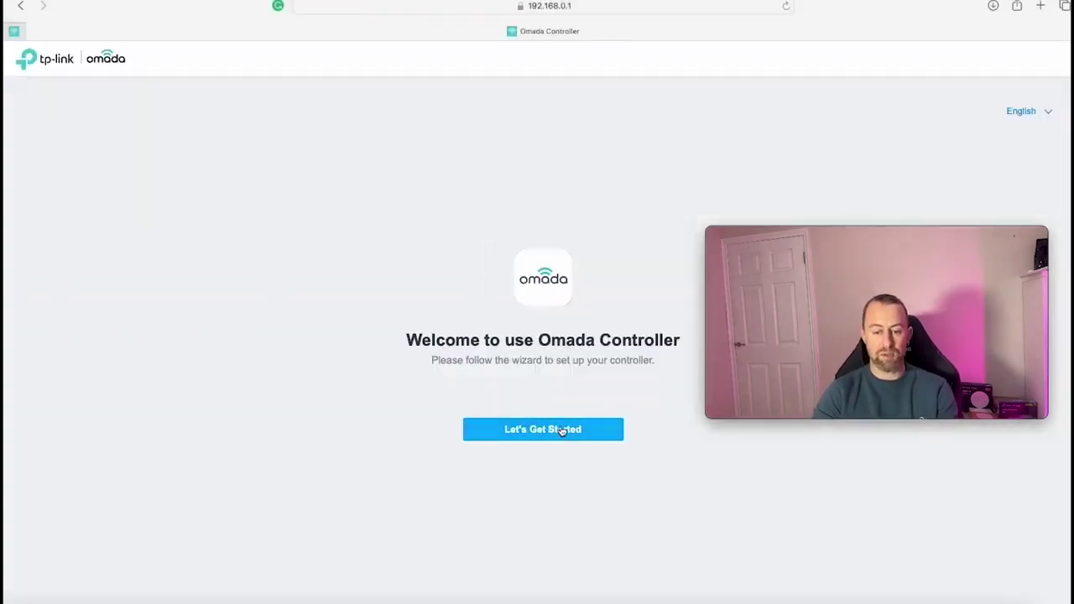
left_click(559, 433)
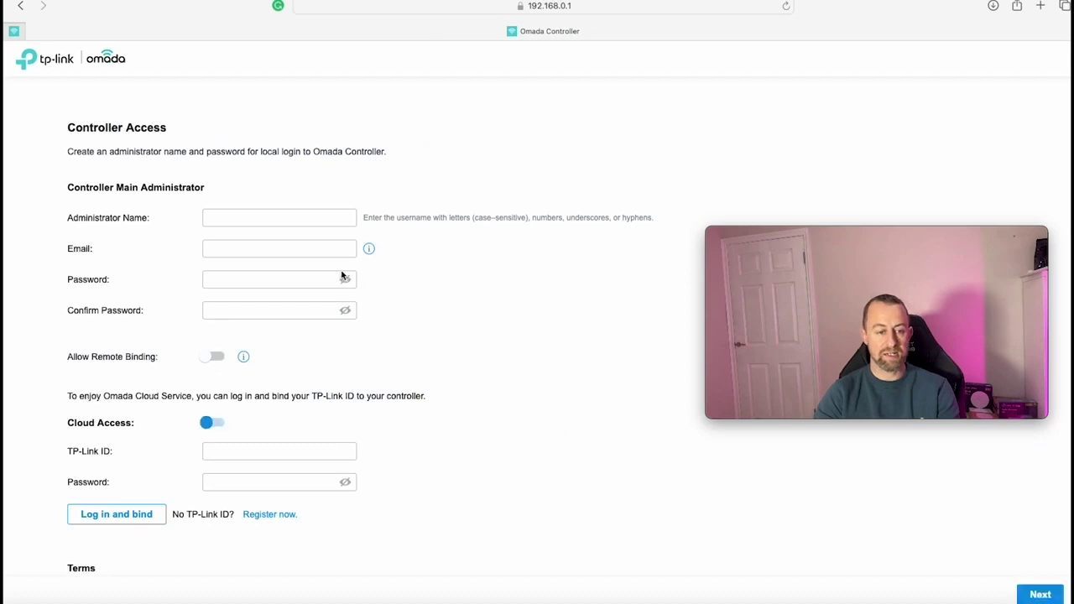
Step: Fill in the main administrator's name, e-mail and password with its confirmation, and enable Allow Remote Binding
left_click(298, 217)
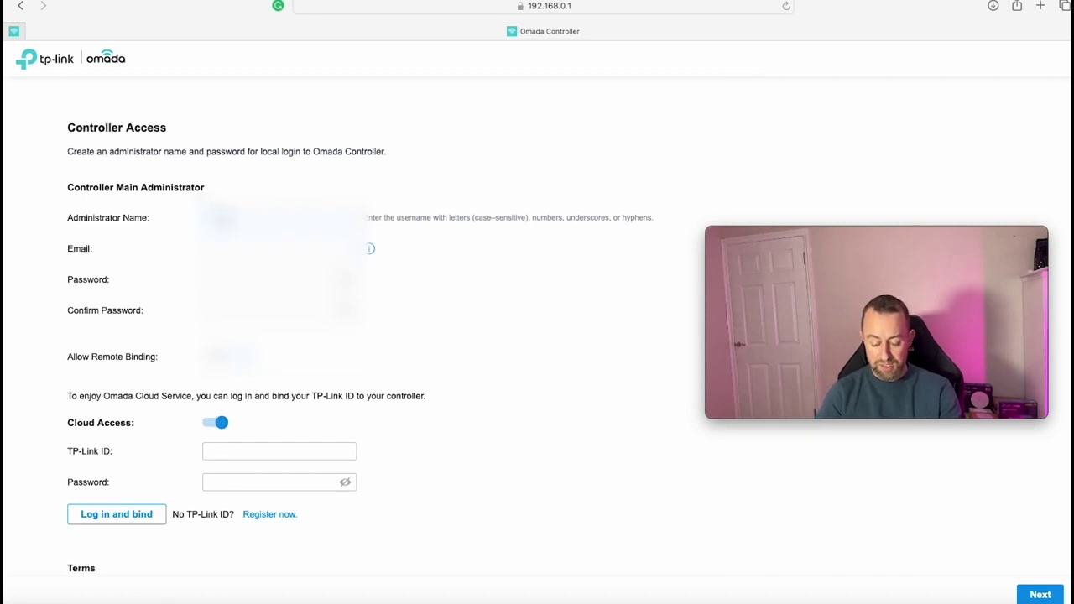
scroll(360, 339, "down", 1)
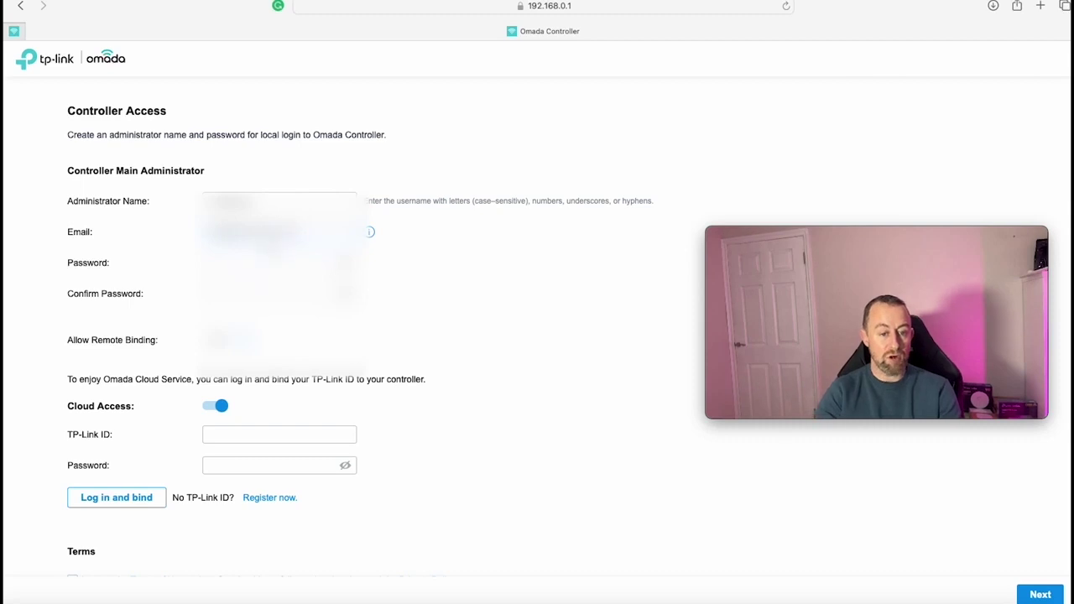
type("p")
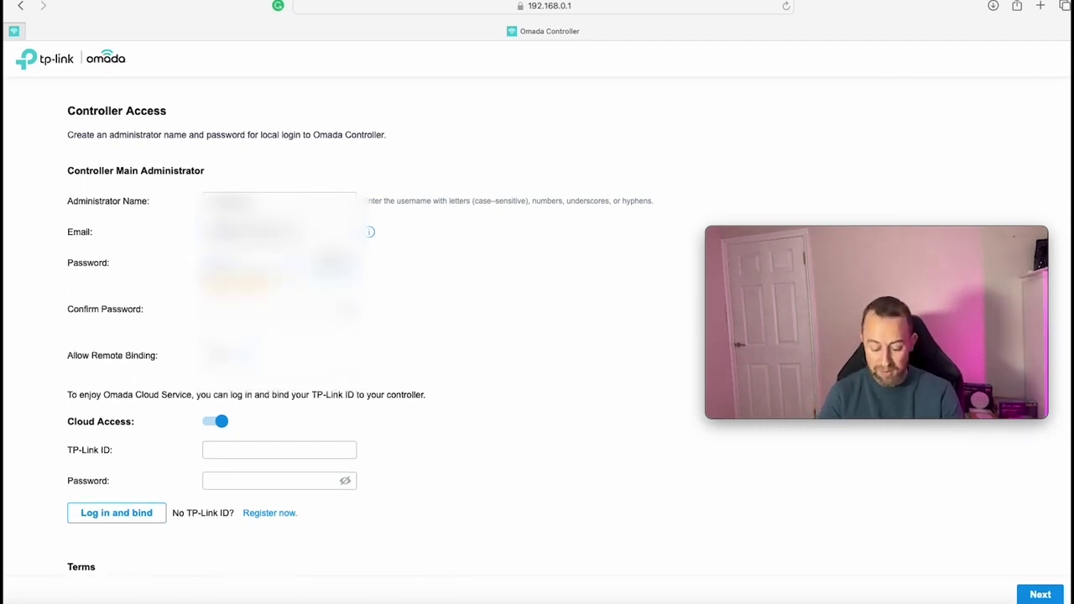
left_click(220, 356)
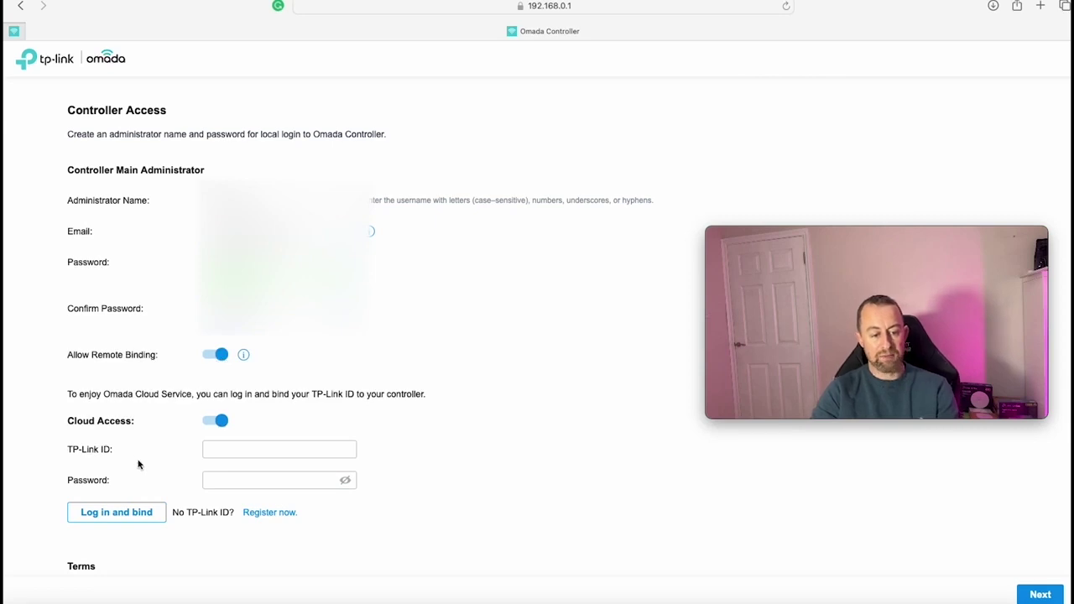
Step: Bind the TP-Link ID for cloud access with its account password, and accept the Terms of Use to continue
left_click(228, 447)
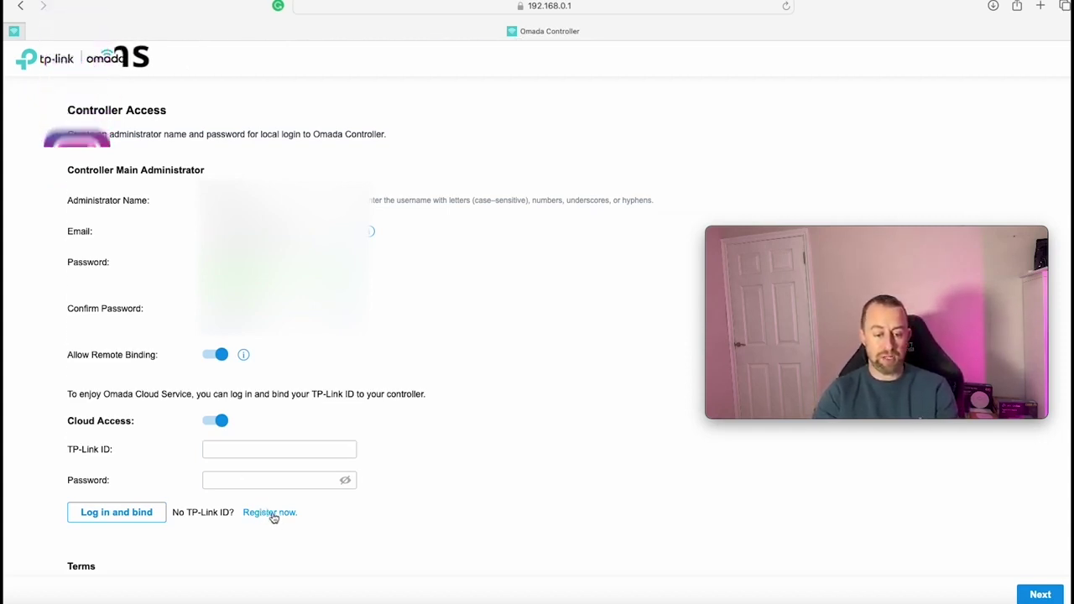
left_click(232, 449)
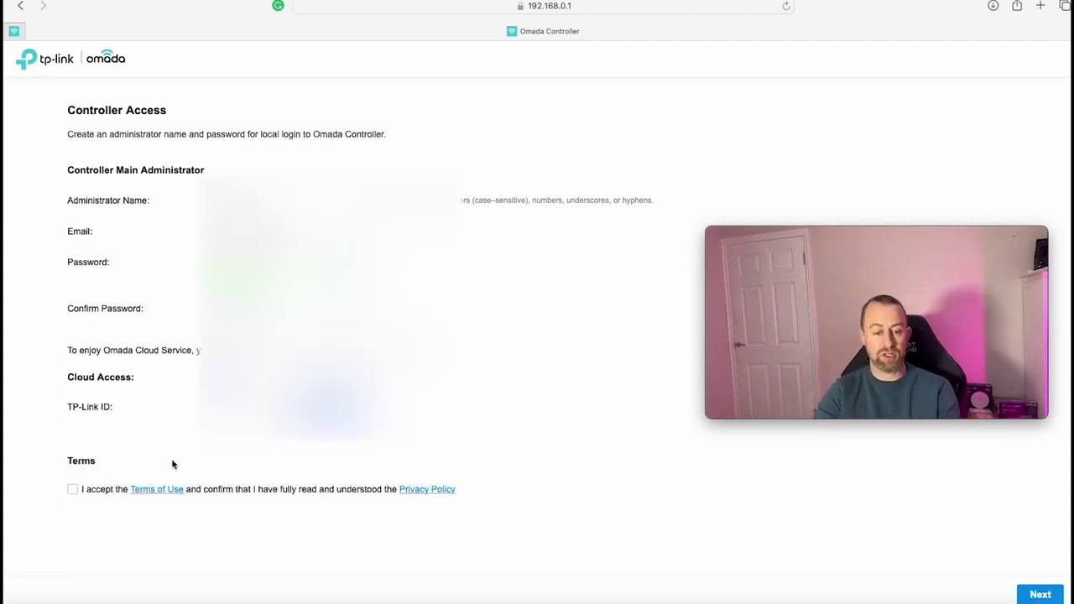
left_click(72, 492)
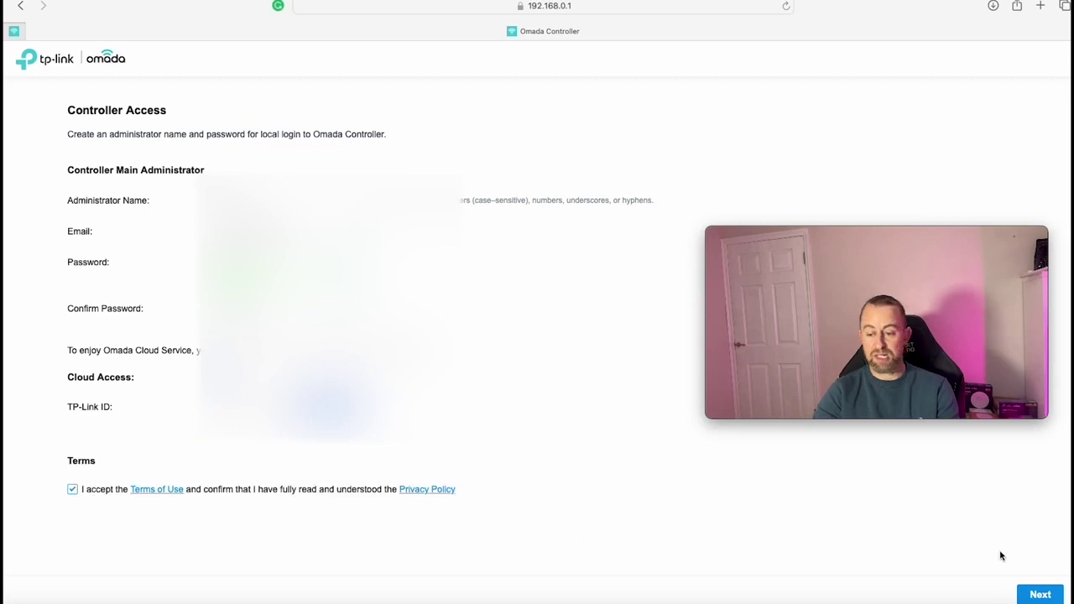
left_click(1037, 595)
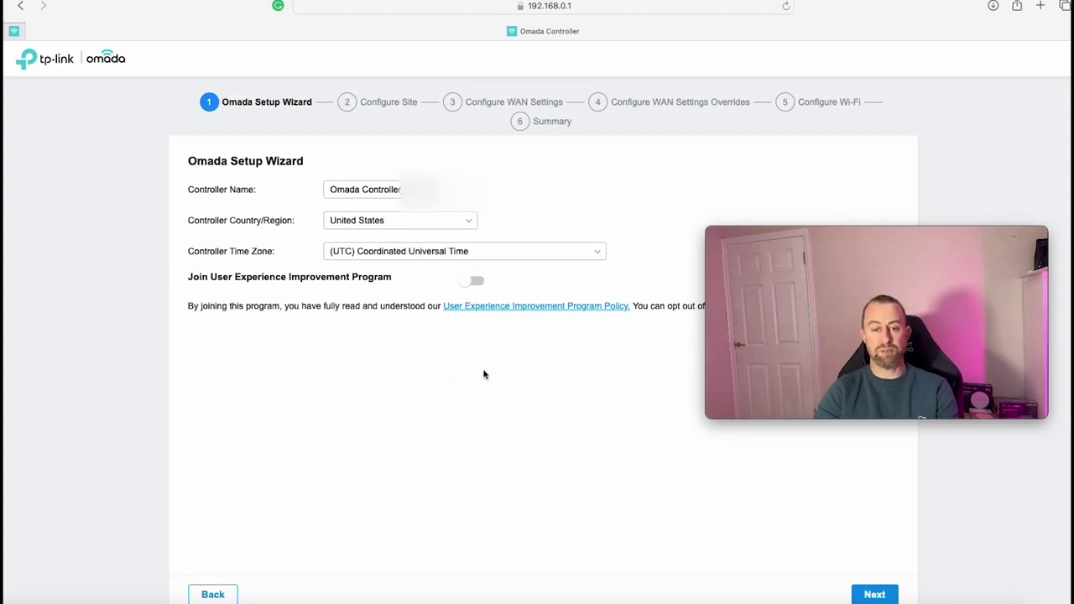
Step: Replace the default controller name with "Youtube Controller"
left_click(369, 190)
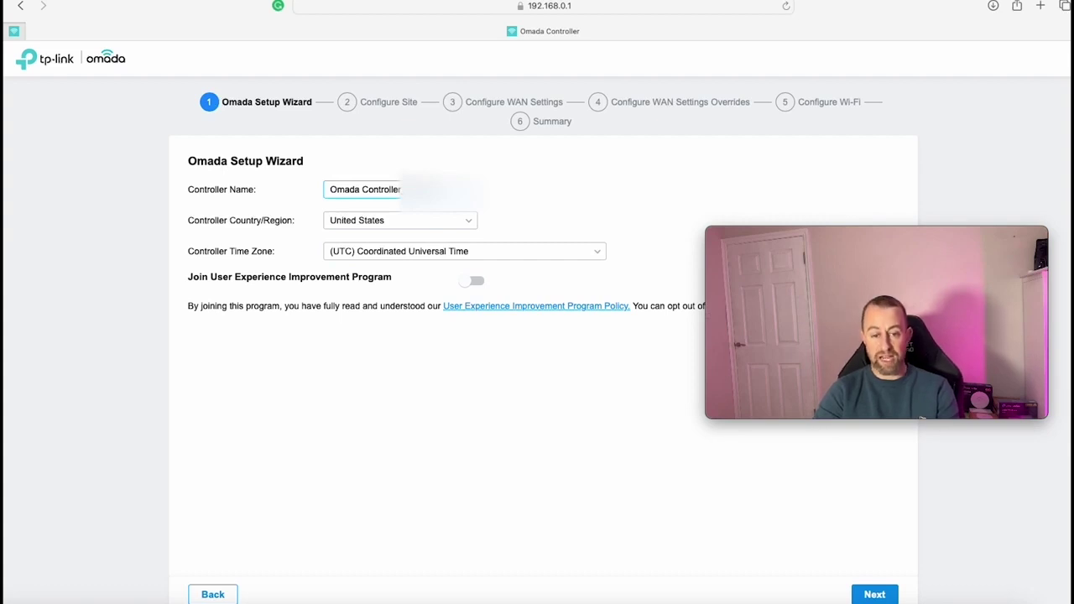
key("super+a")
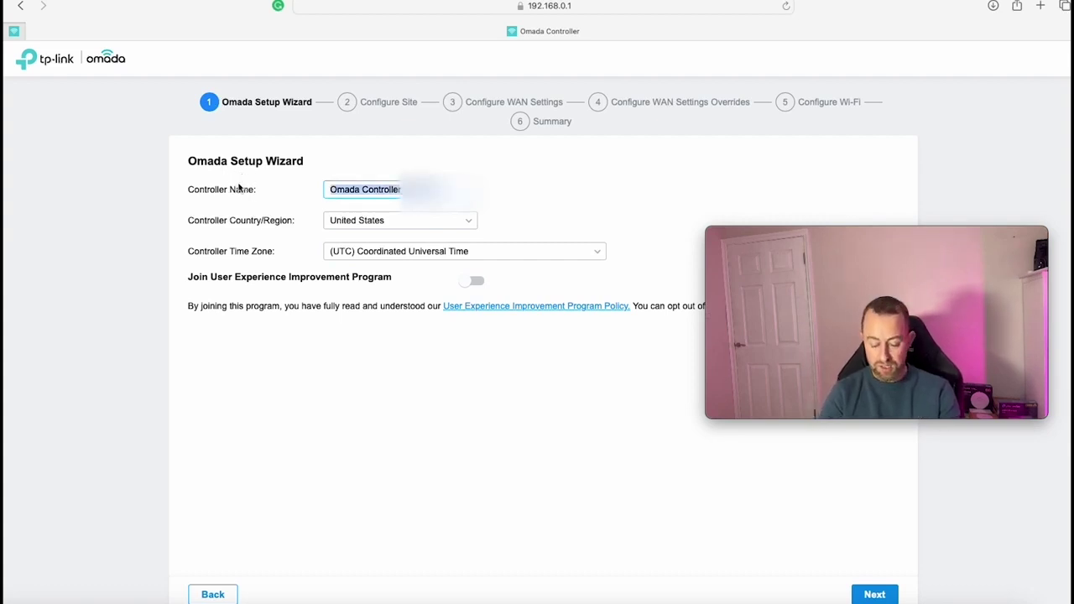
type("T")
key("BackSpace")
key("BackSpace")
key("BackSpace")
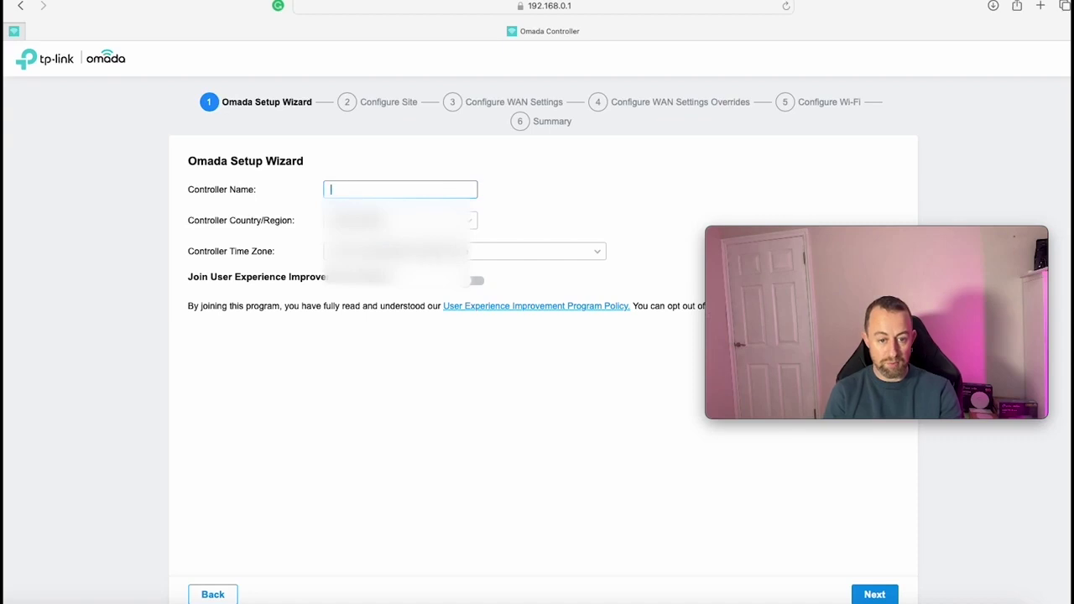
type("Yo")
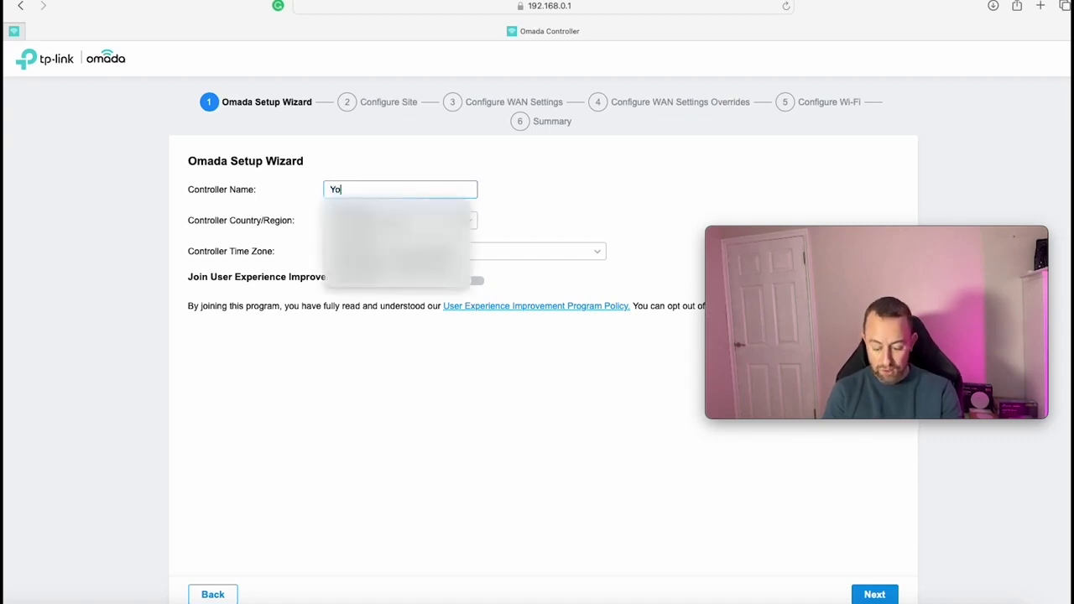
type("utube Cont")
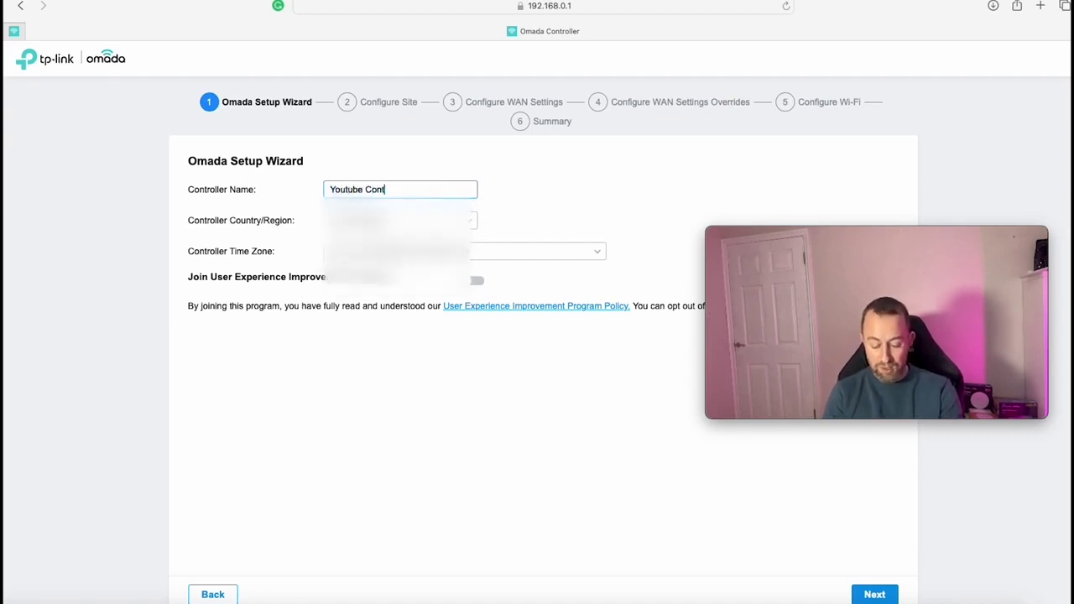
type("roller")
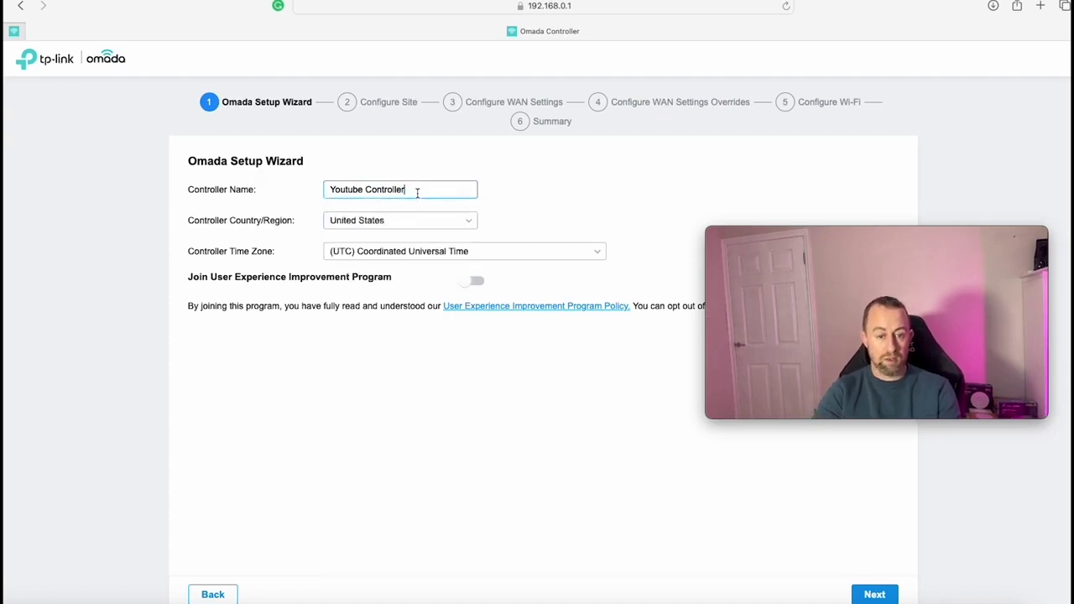
Step: Set the controller's country/region to United Kingdom
left_click(408, 222)
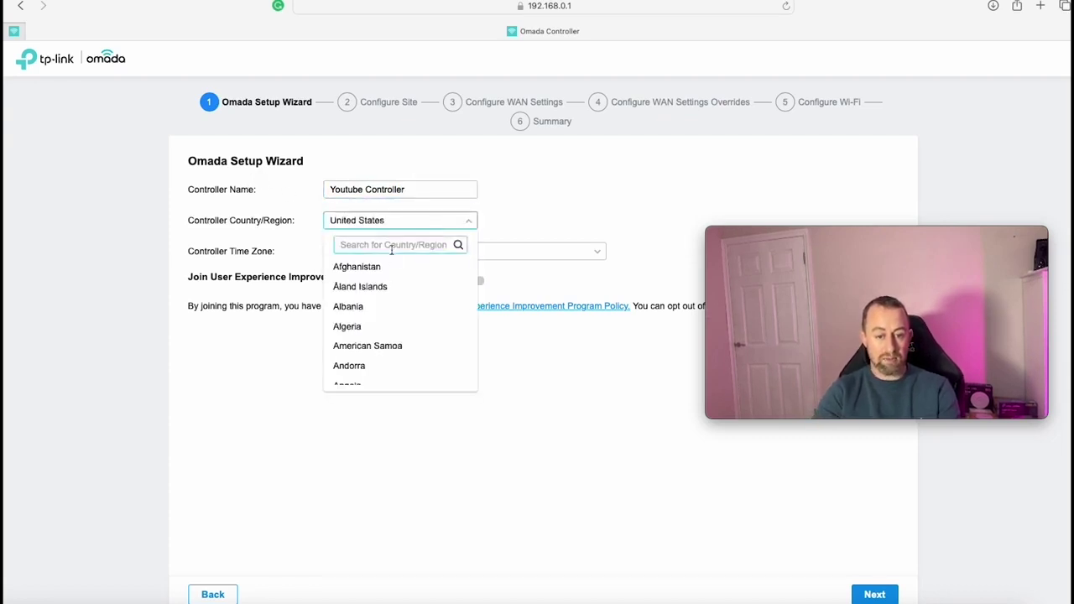
type("Unit")
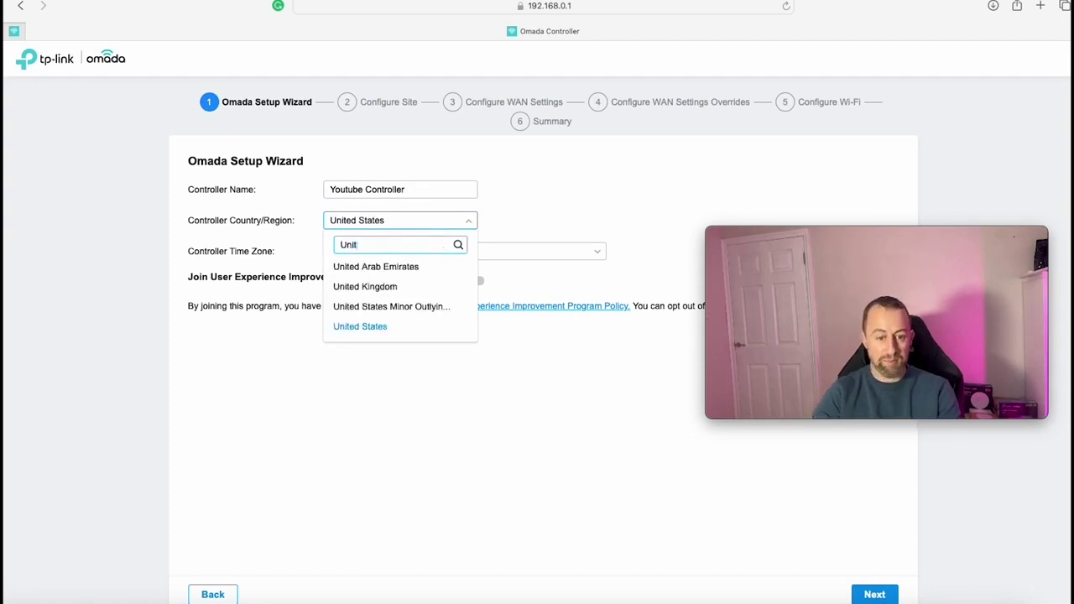
left_click(386, 287)
Step: Set the controller time zone to (UTC) Dublin, Edinburgh, Lisbon, London and join the User Experience Improvement Program before continuing to site configuration
left_click(367, 256)
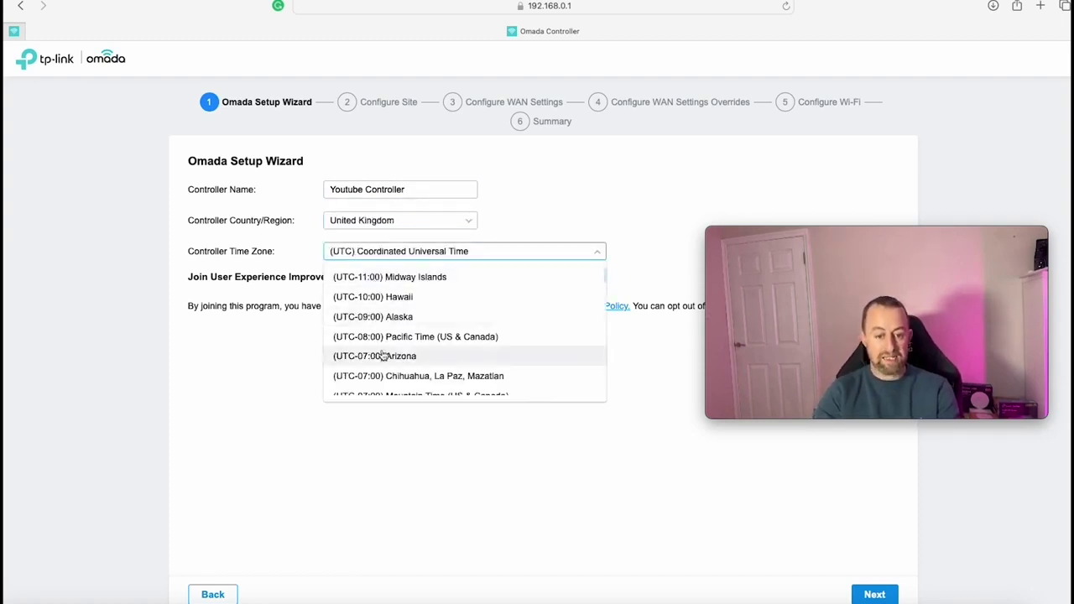
scroll(382, 354, "down", 10)
scroll(384, 356, "down", 2)
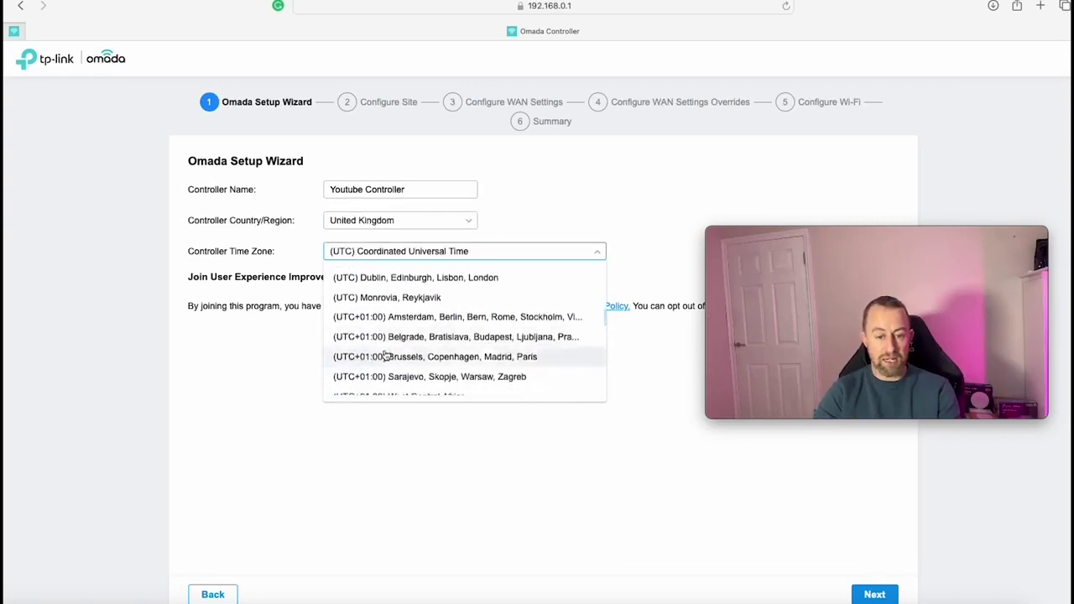
scroll(384, 358, "up", 5)
left_click(391, 358)
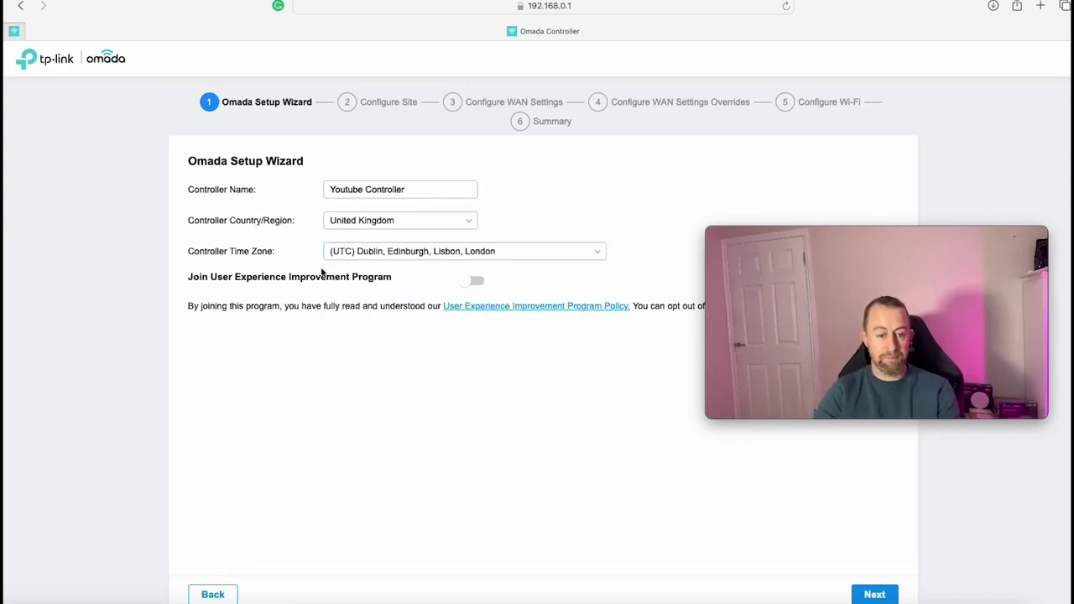
left_click(475, 283)
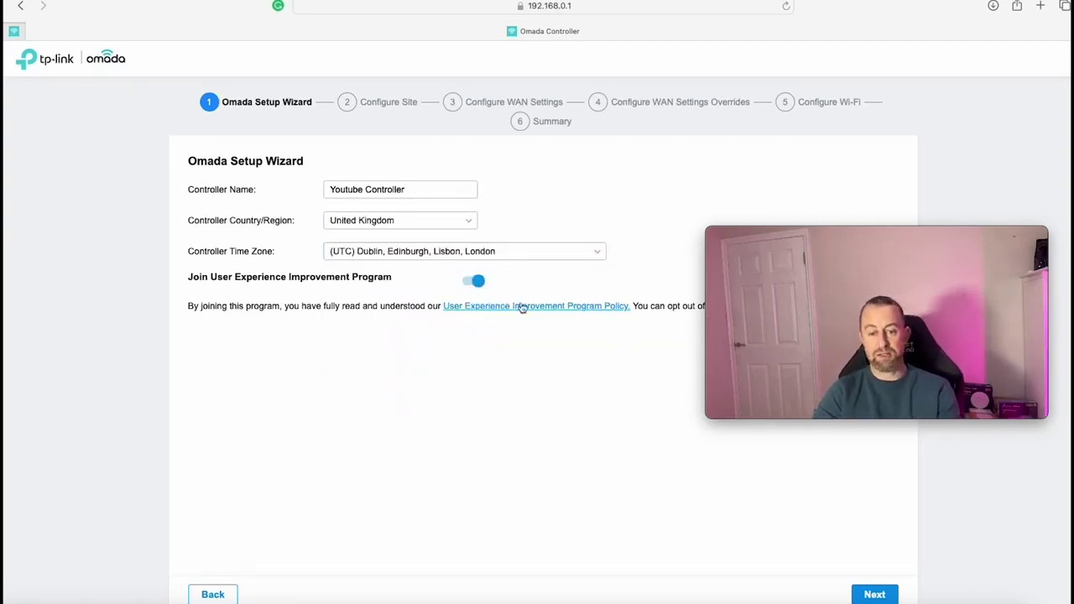
left_click(868, 595)
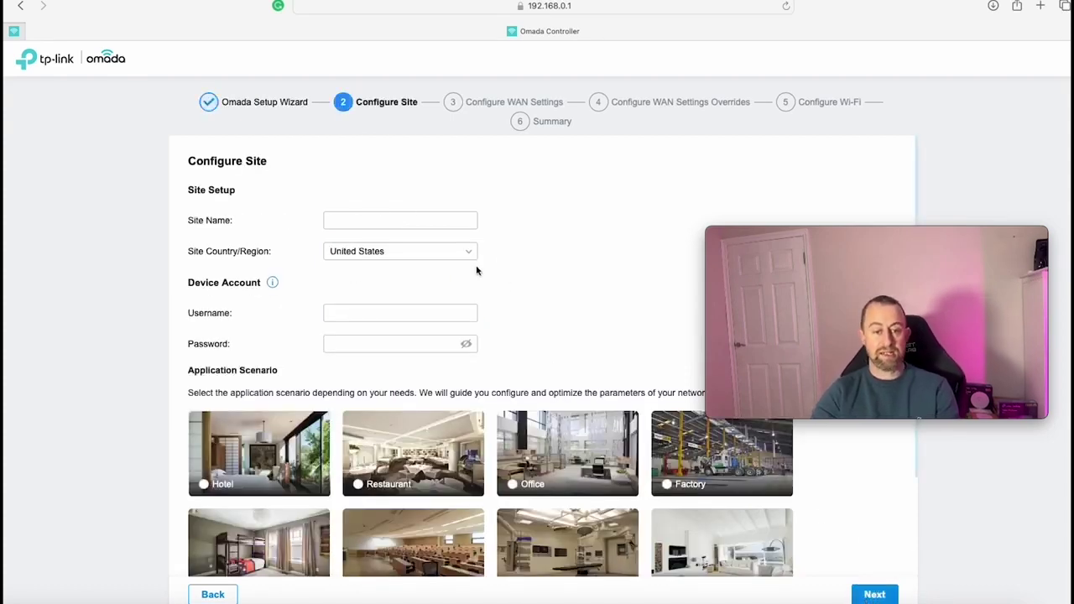
Step: Name the site "Youtube Home" and set its country/region to United Kingdom
left_click(447, 219)
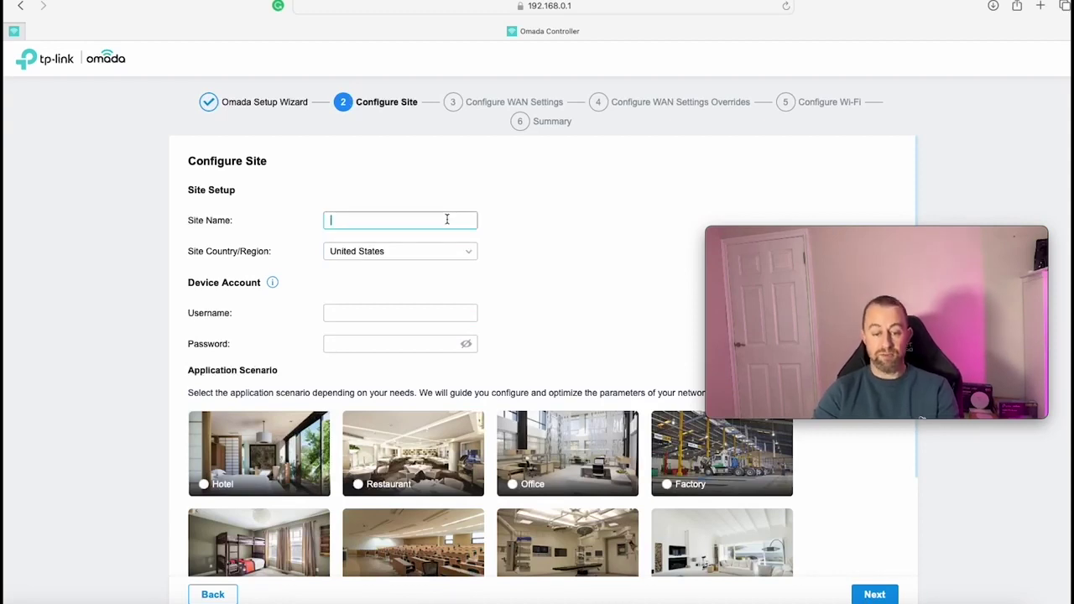
type("Youtube ")
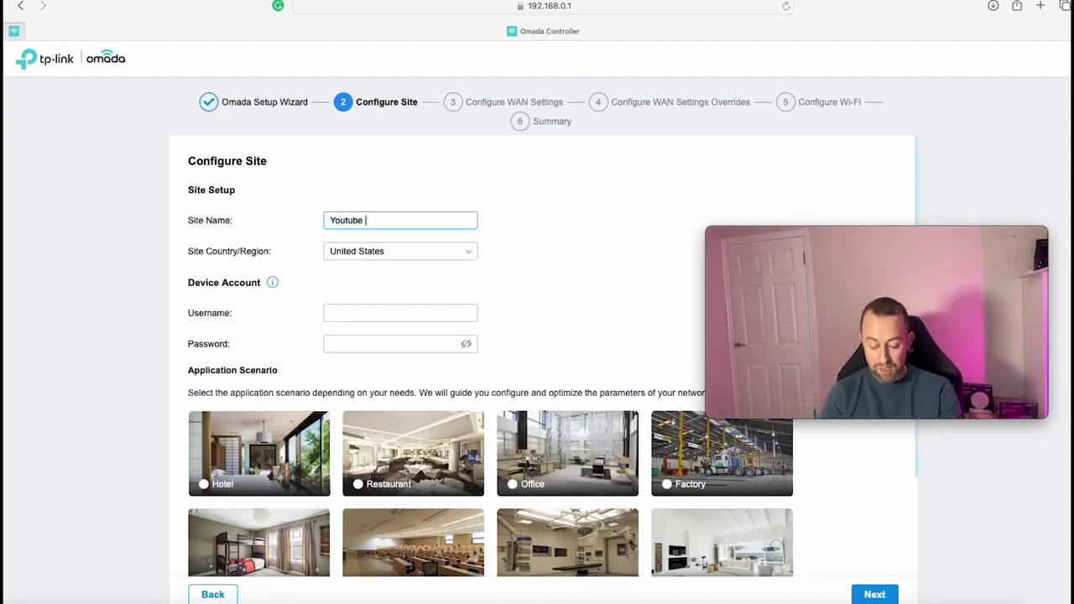
type("Home")
left_click(384, 254)
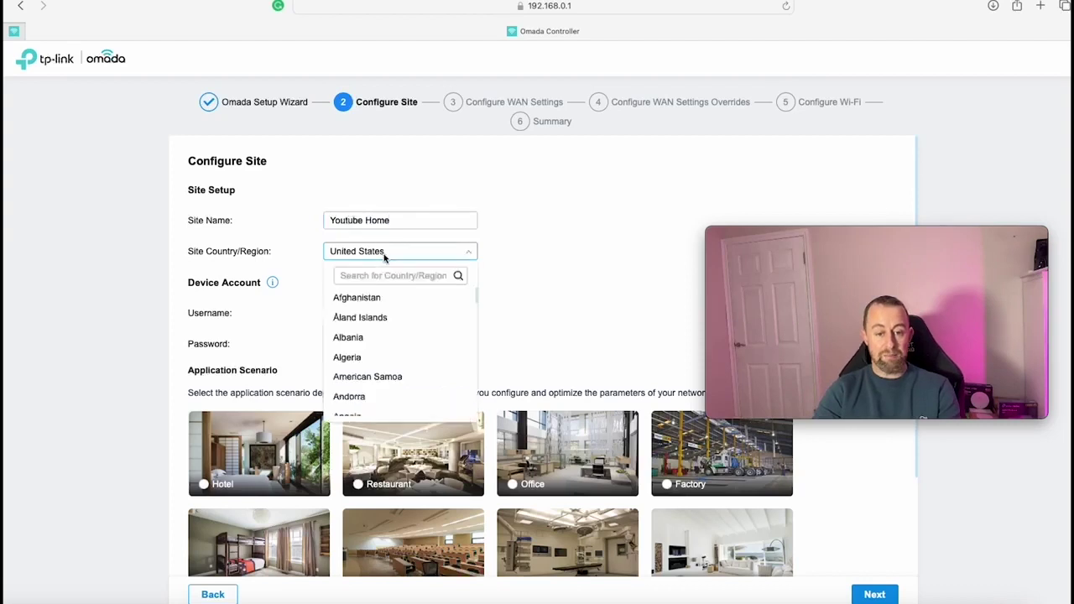
type("Unit")
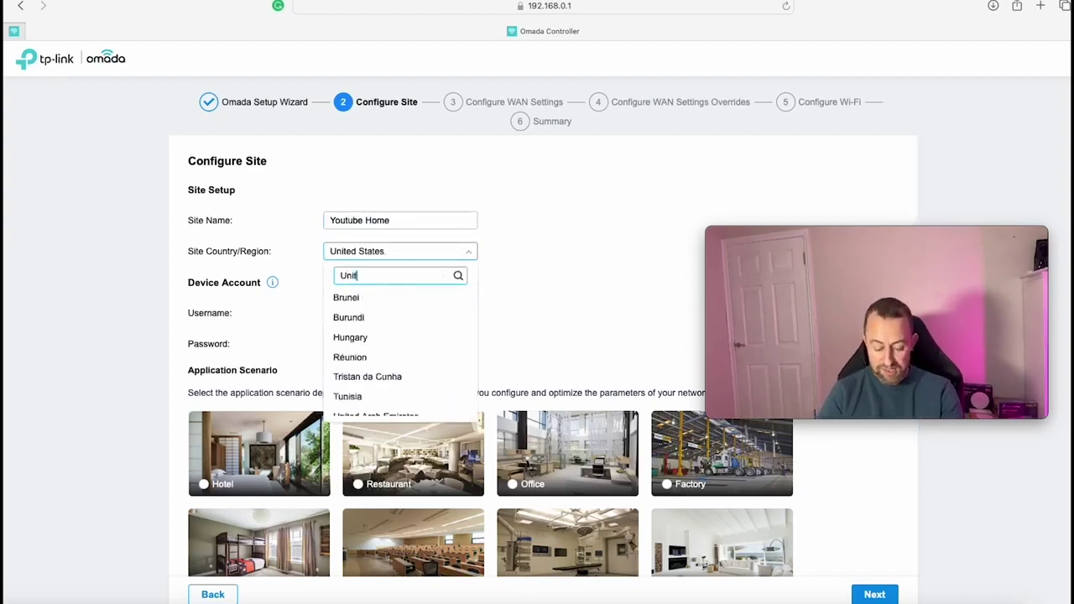
type("ed Kingdom")
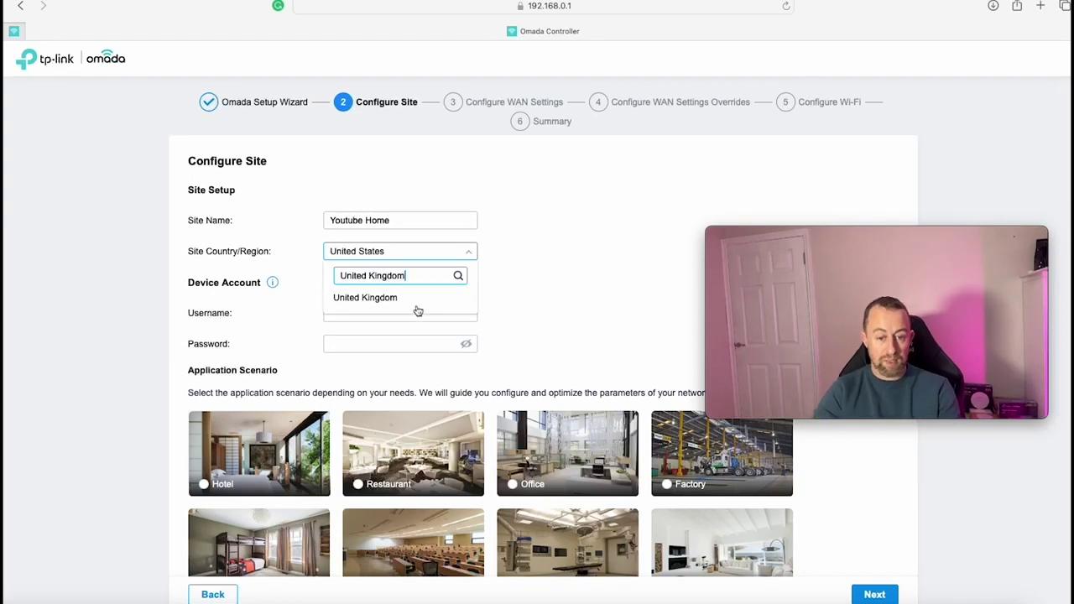
left_click(411, 302)
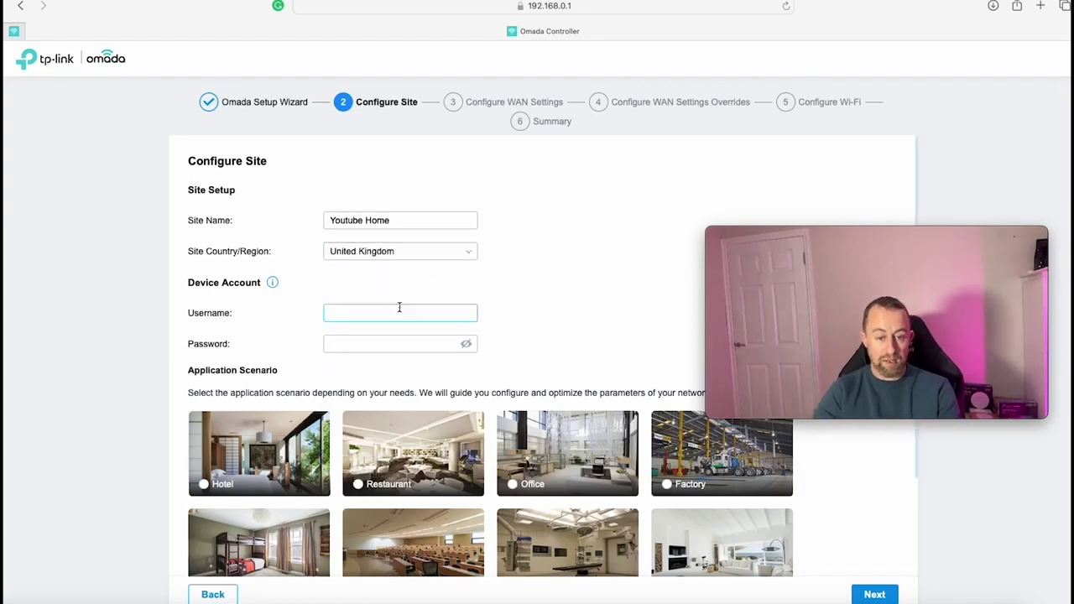
Step: Enter the device account's username and password, and choose the Home application scenario before continuing to the device list
left_click(386, 315)
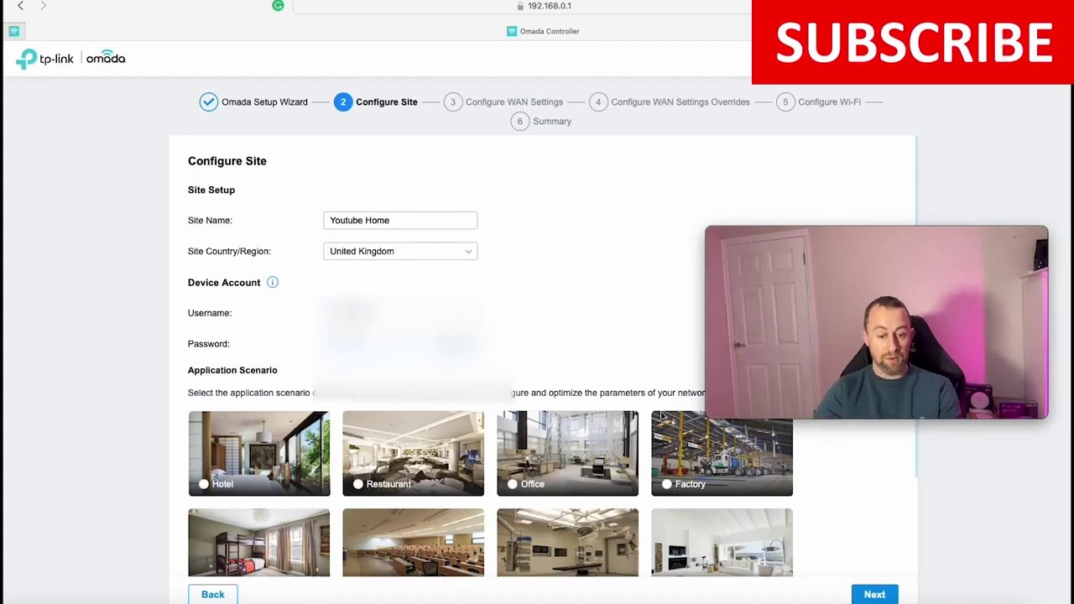
scroll(732, 545, "down", 3)
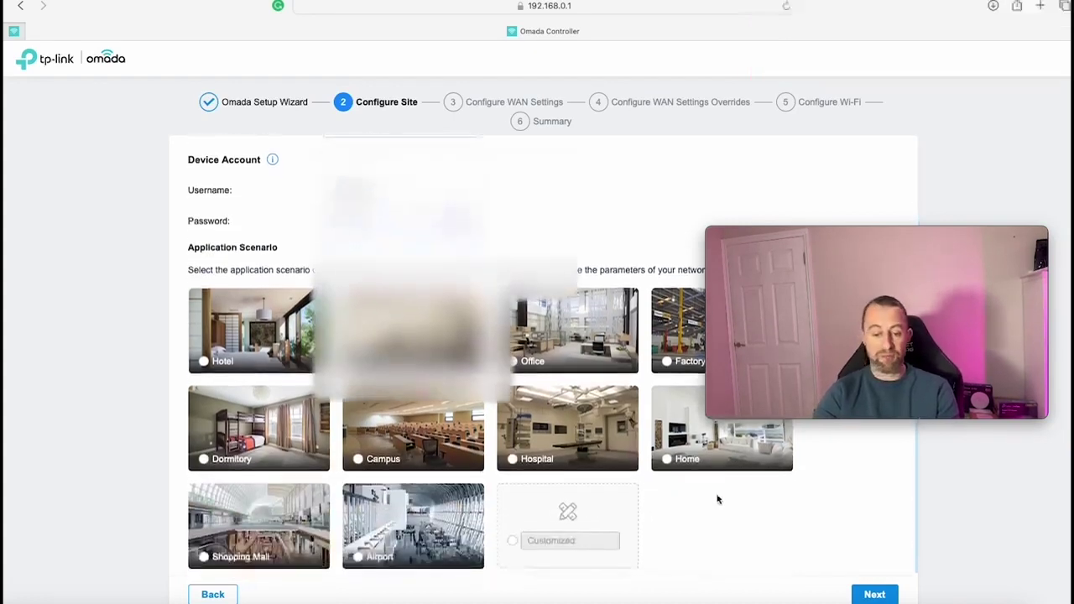
left_click(667, 458)
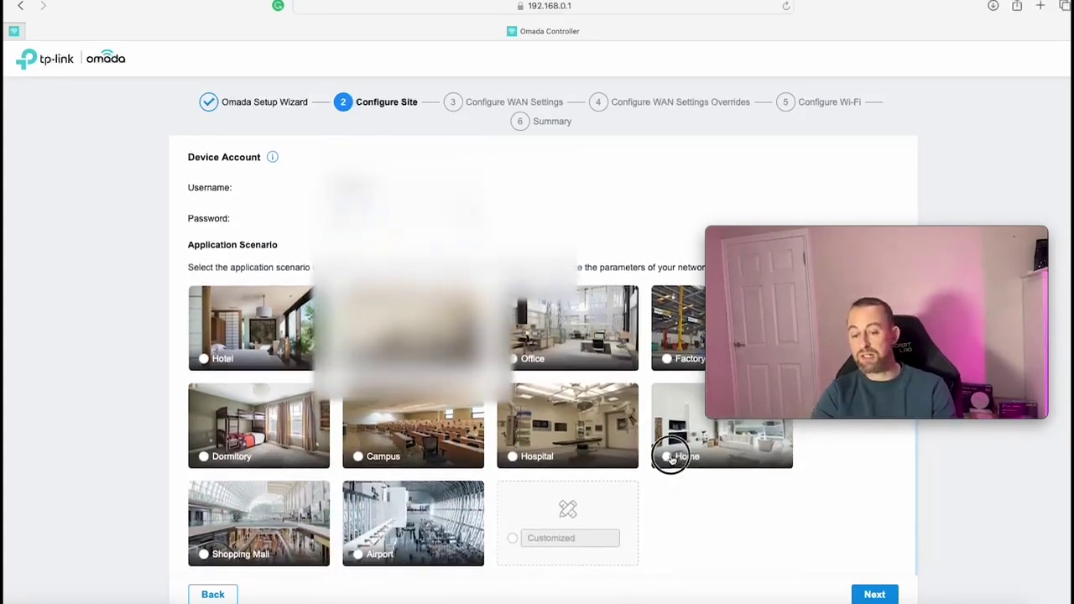
left_click(882, 594)
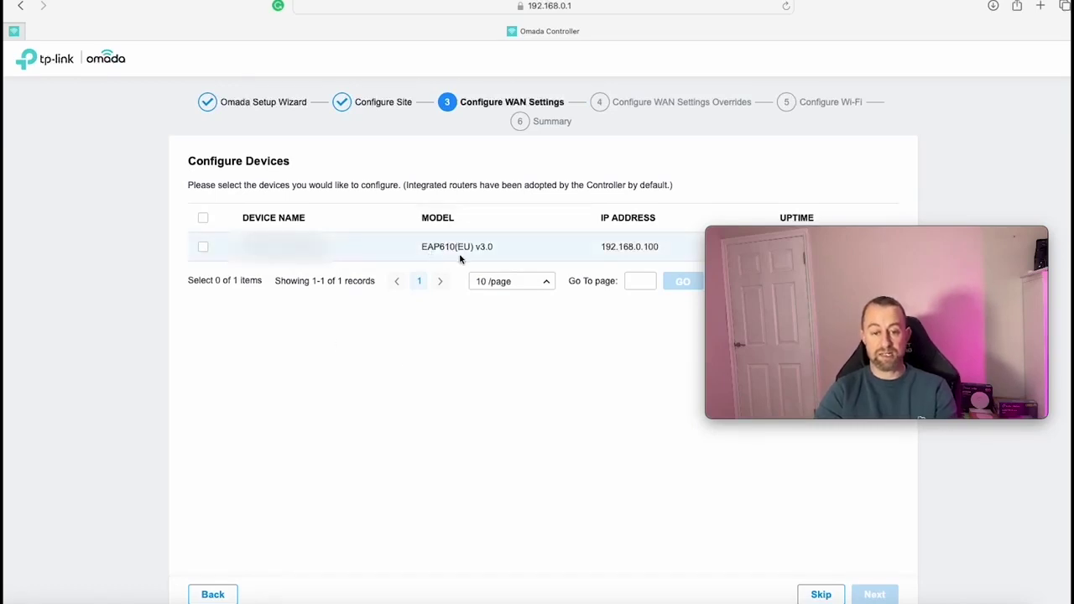
Step: Select the EAP610(EU) v3.0 access point for configuration and set the WAN3 port's description to "Local Network"
left_click(202, 247)
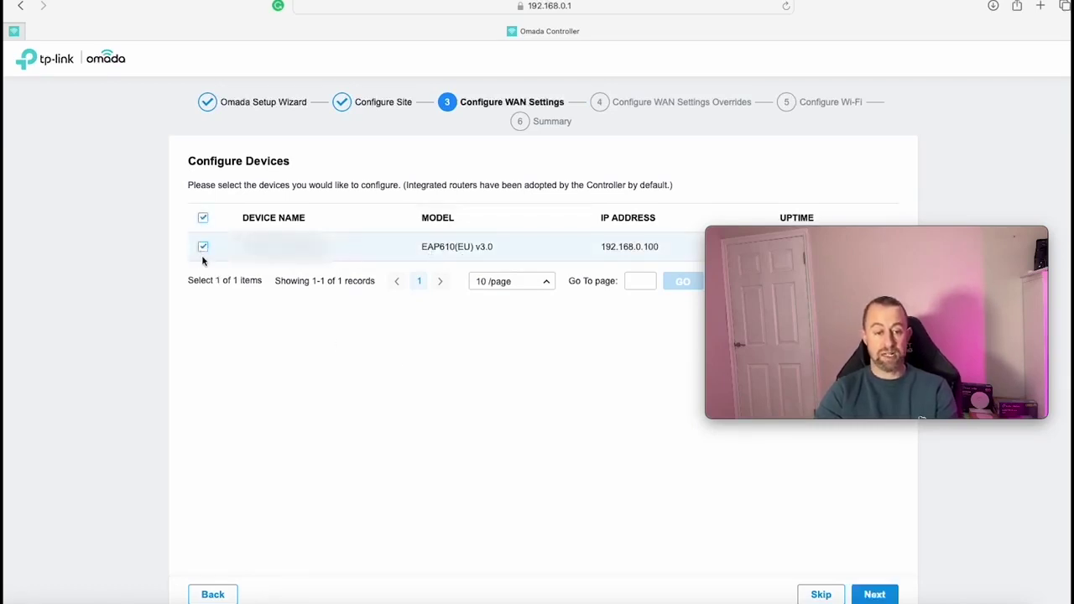
left_click(875, 594)
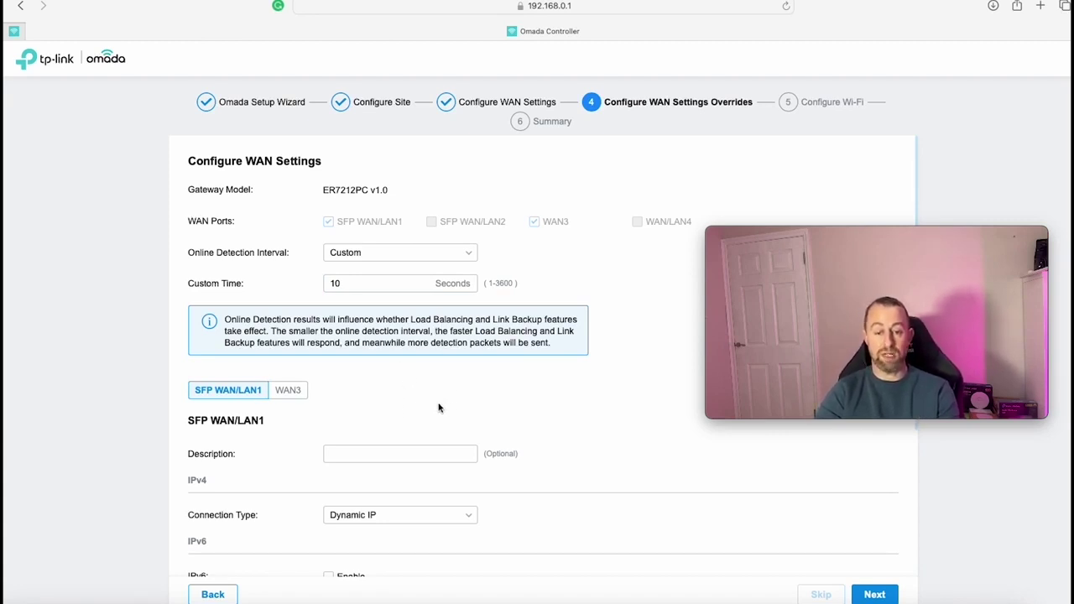
scroll(393, 408, "down", 5)
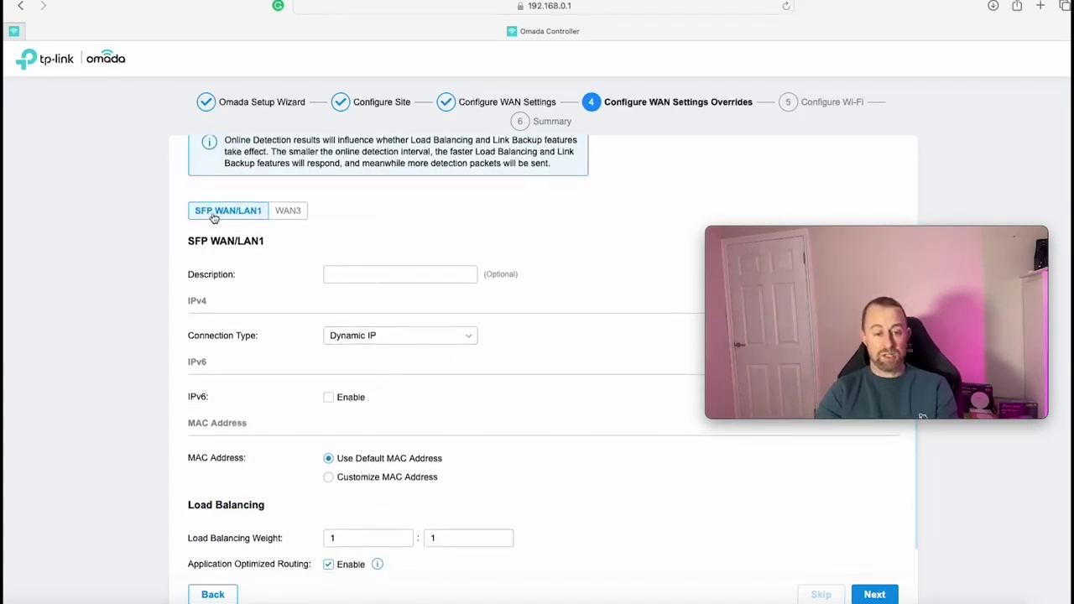
left_click(290, 216)
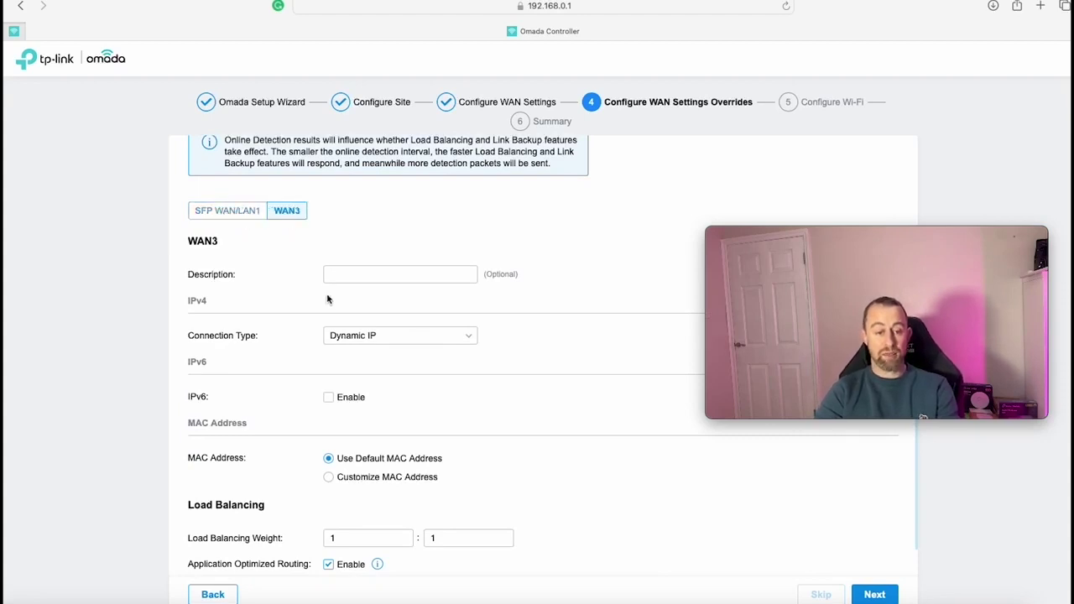
type("Loc")
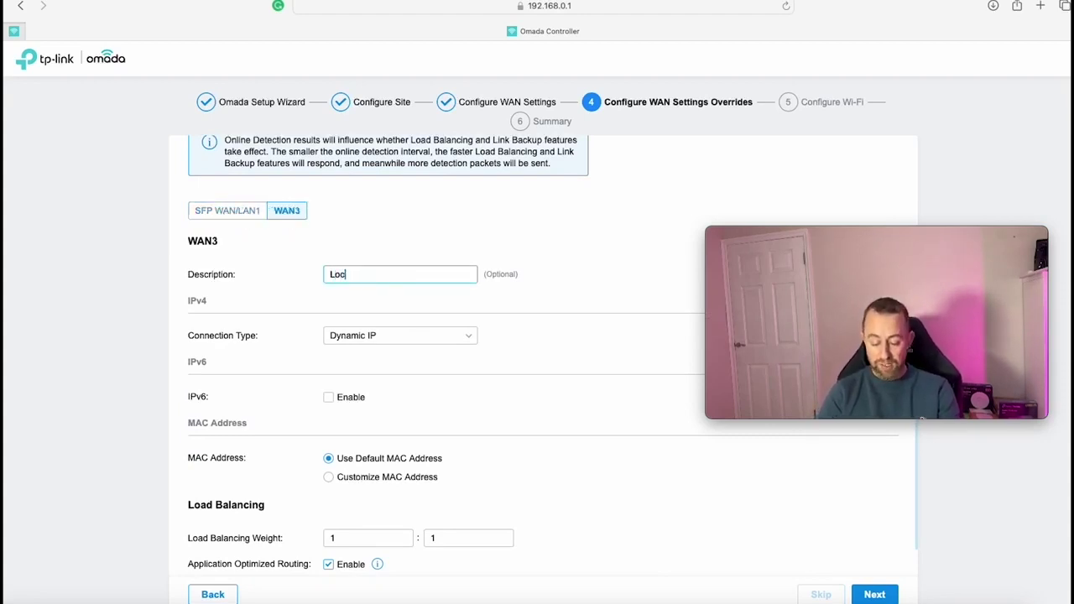
type("al Network")
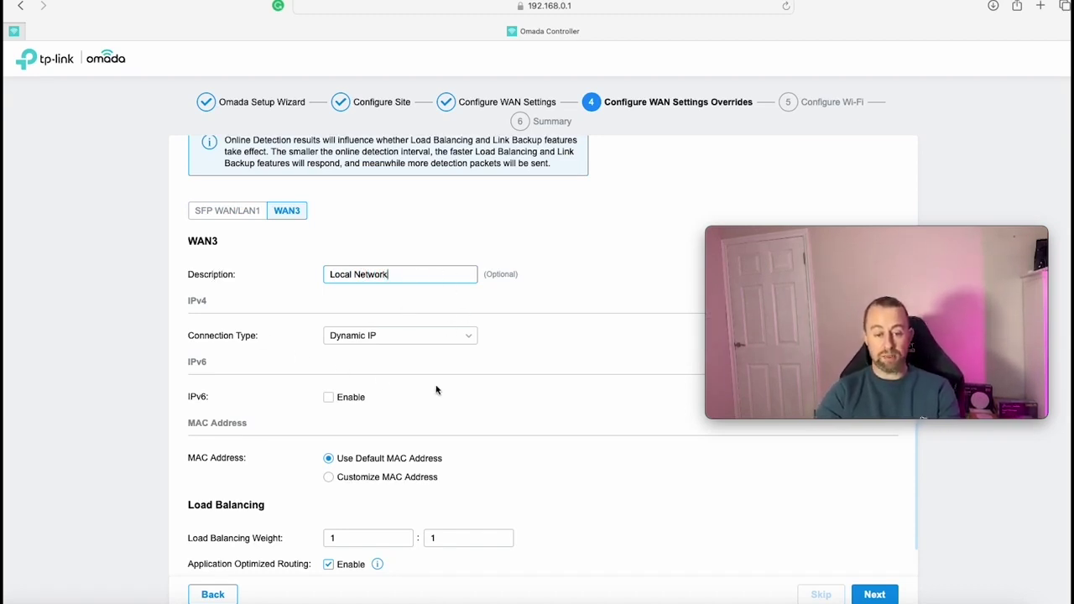
Step: Check the available IPv4 connection types for WAN3, keep Dynamic IP, and continue to the Wi-Fi configuration
scroll(435, 389, "down", 1)
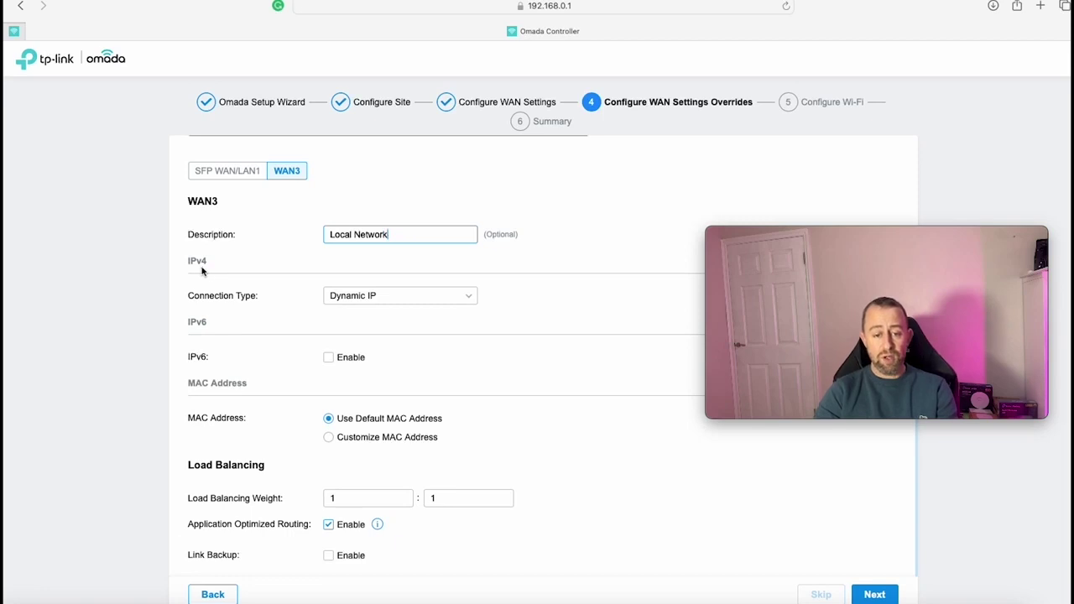
left_click(457, 295)
left_click(471, 299)
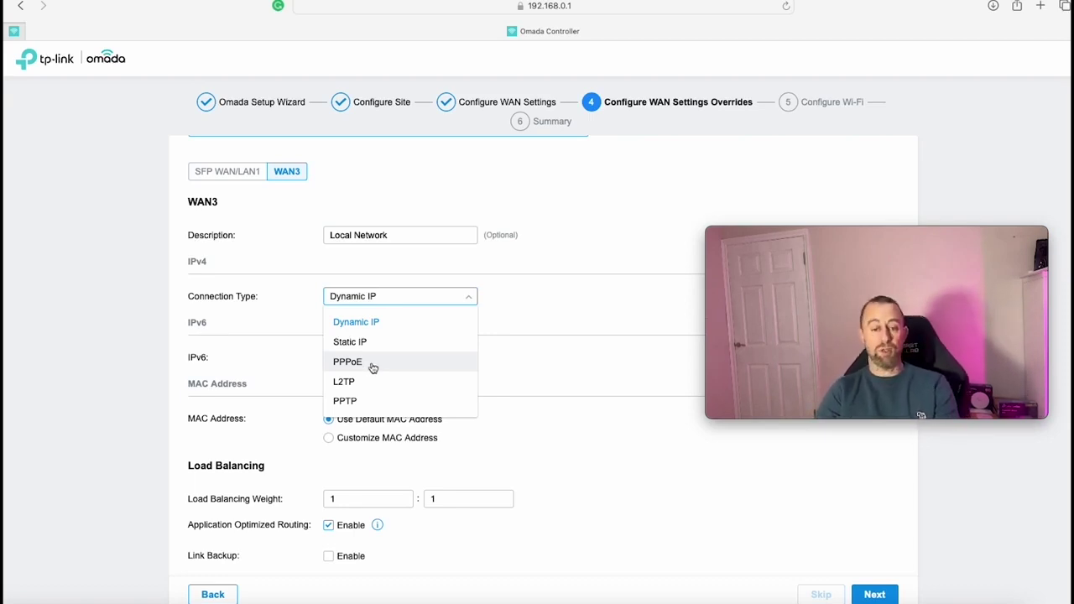
left_click(403, 297)
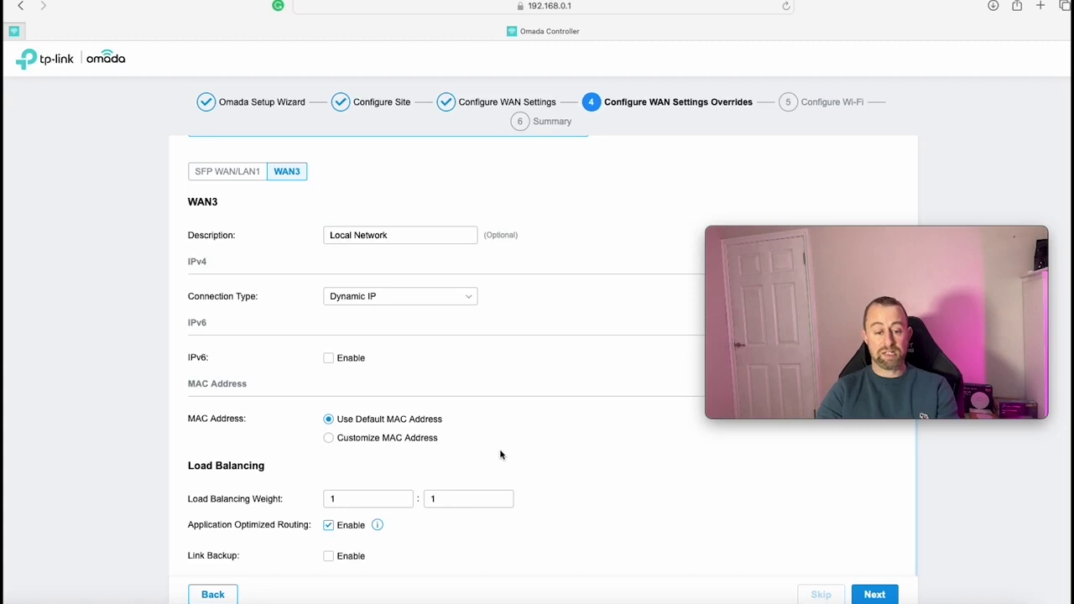
scroll(501, 455, "down", 1)
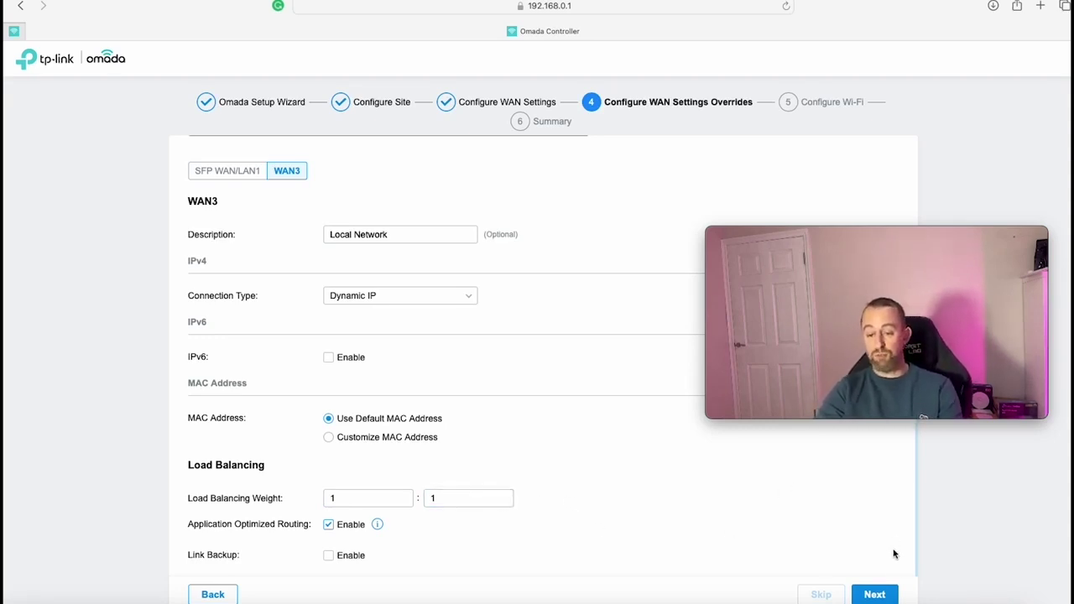
left_click(875, 594)
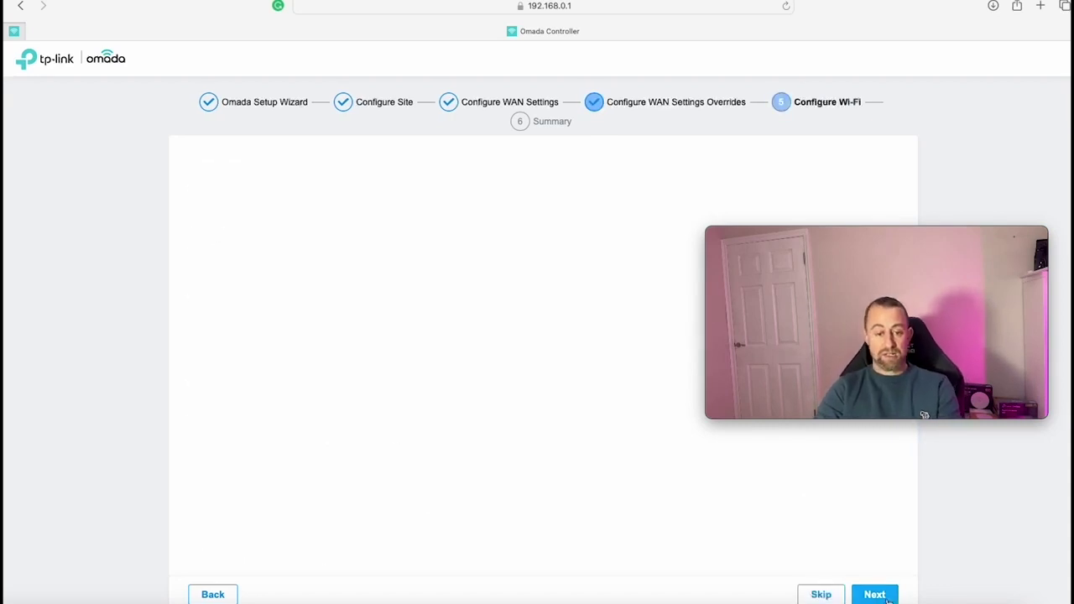
Step: Name the main wireless network "Youtube WiFi" and enter its Wi-Fi password
left_click(409, 212)
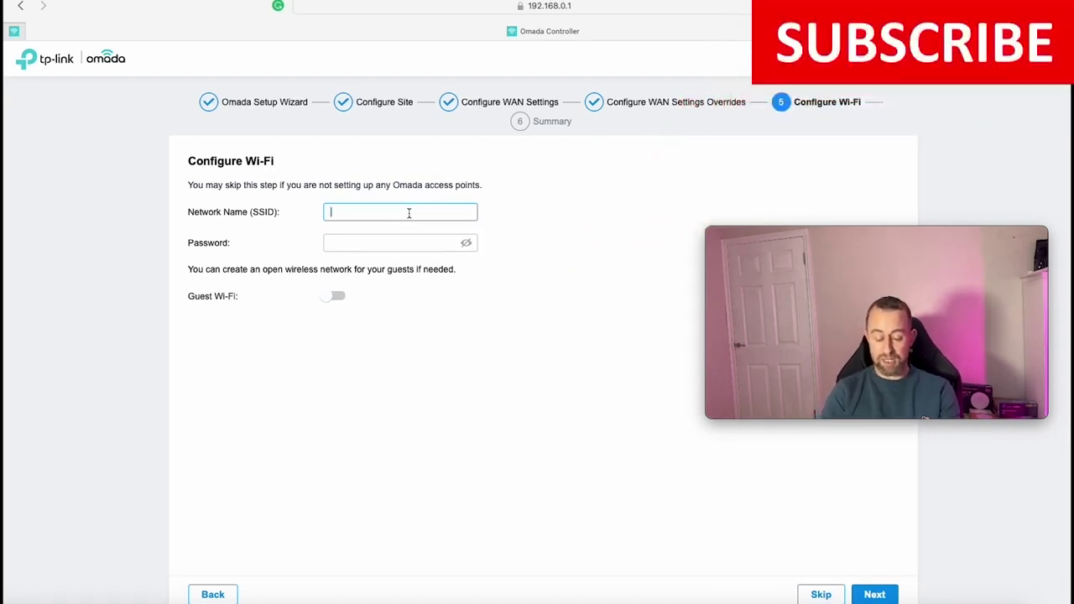
type("Youtu")
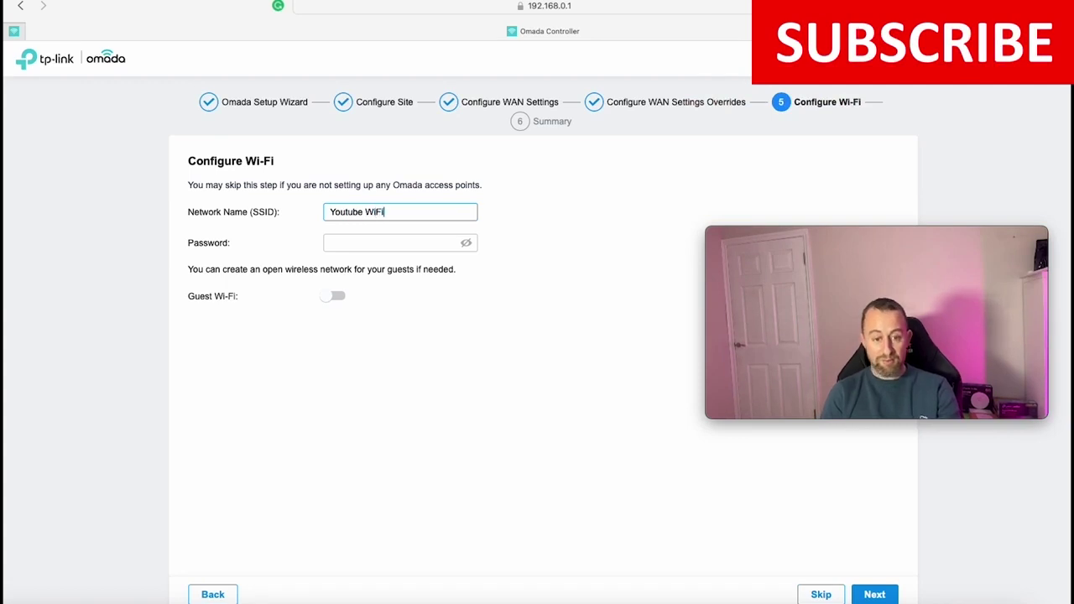
type("be WiFi")
left_click(387, 244)
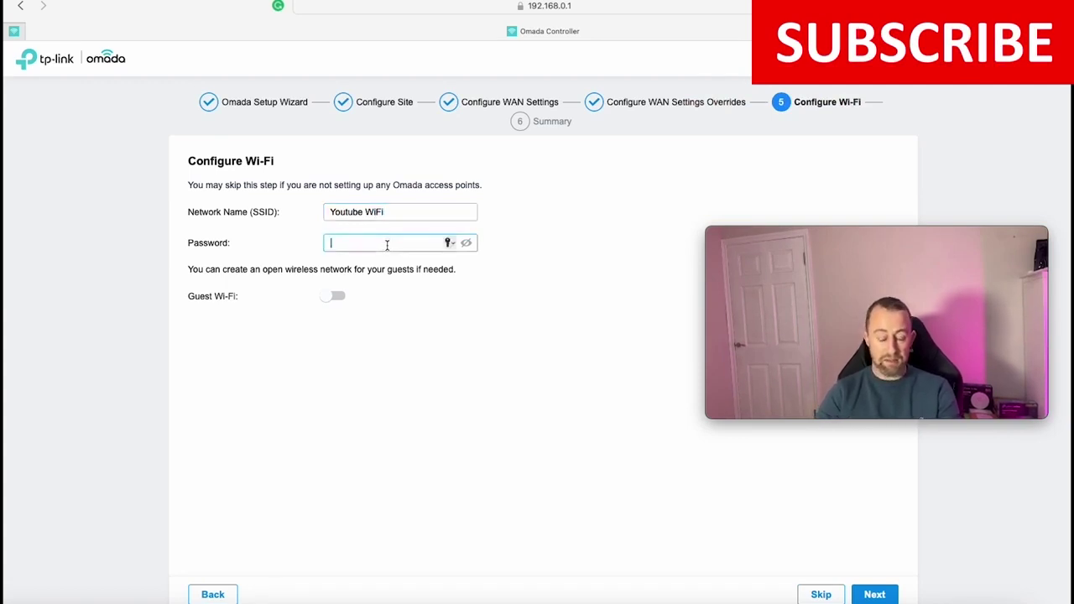
type("••")
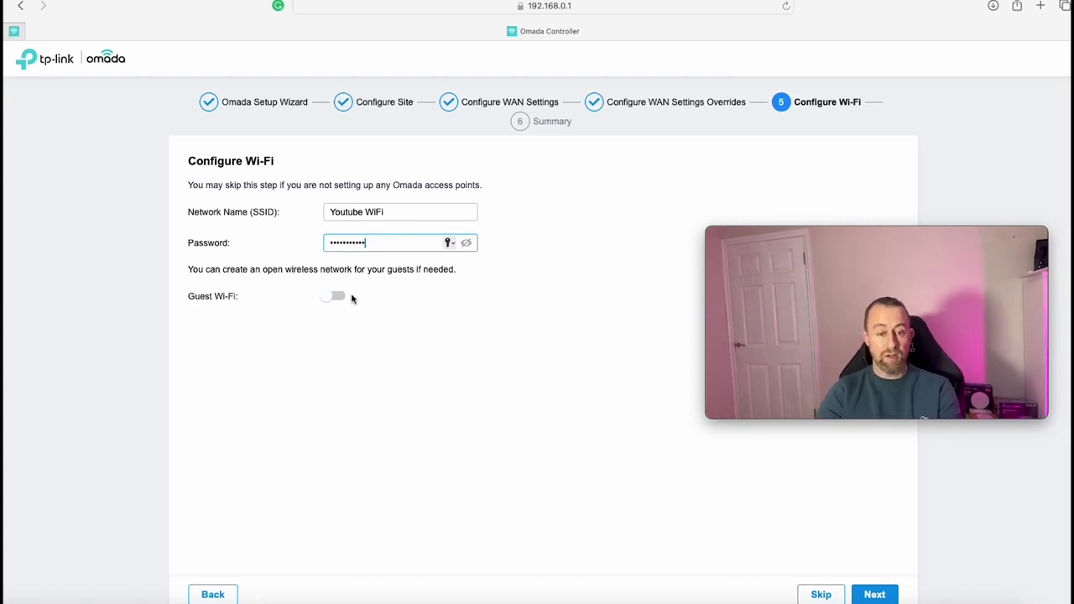
Step: Enable guest Wi-Fi with the network name "Guest WiFi" and continue to the setup summary
left_click(337, 296)
left_click(370, 326)
type("Guest WiFi")
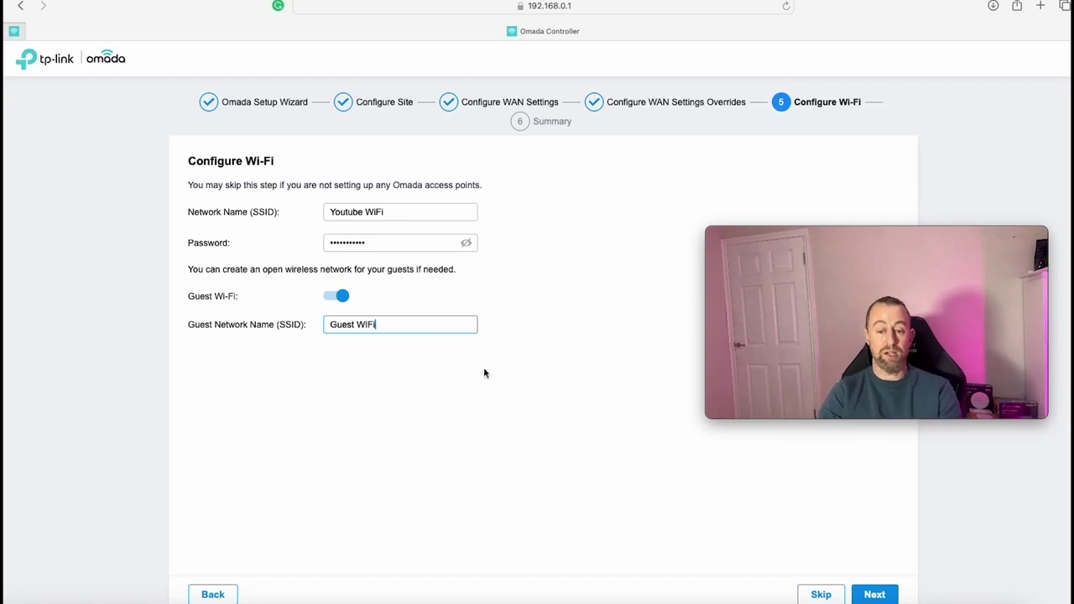
left_click(882, 597)
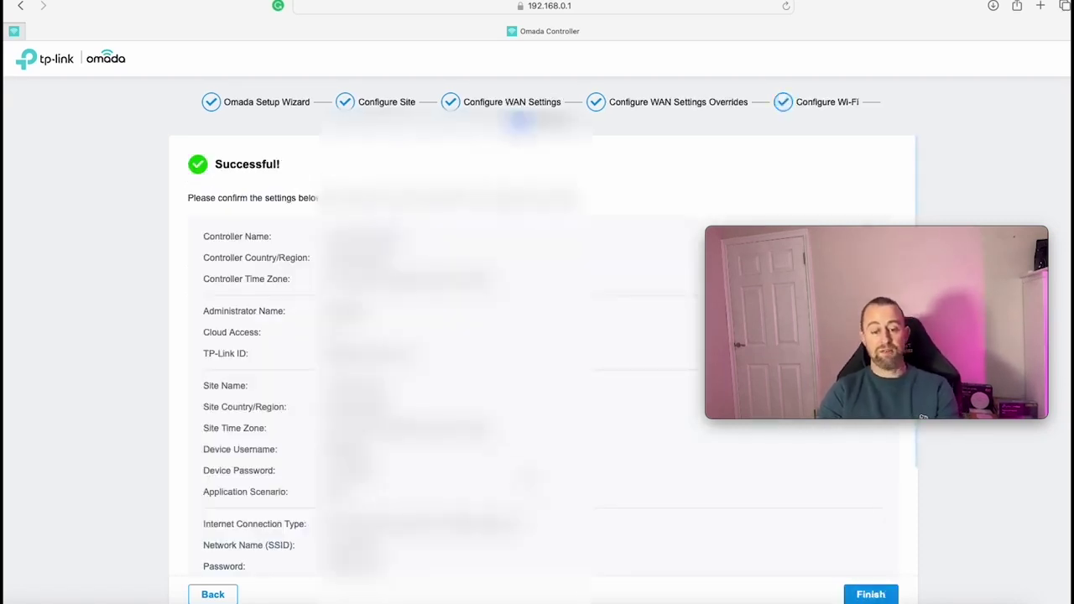
Step: Review the summary of the configured settings, finish the setup wizard, and dismiss the Global Overview introduction
scroll(923, 418, "down", 2)
scroll(923, 418, "down", 1)
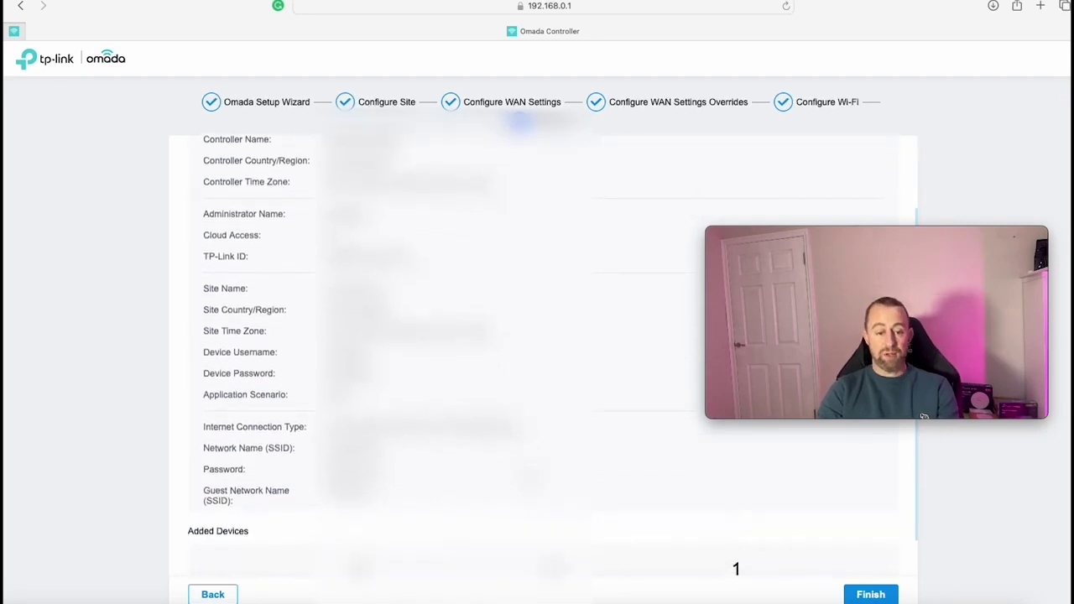
scroll(923, 417, "down", 1)
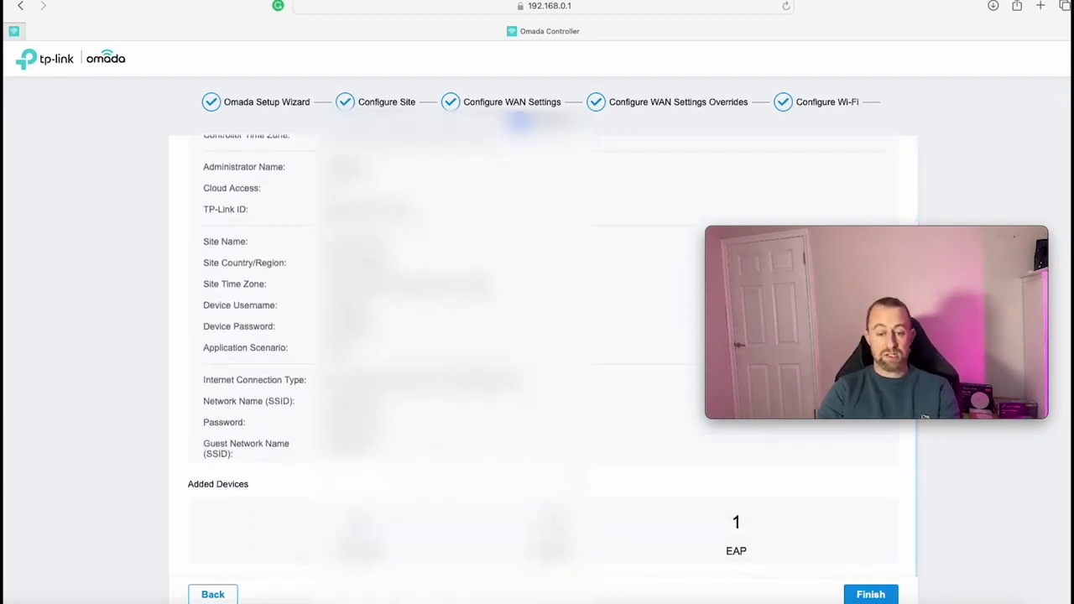
left_click(862, 595)
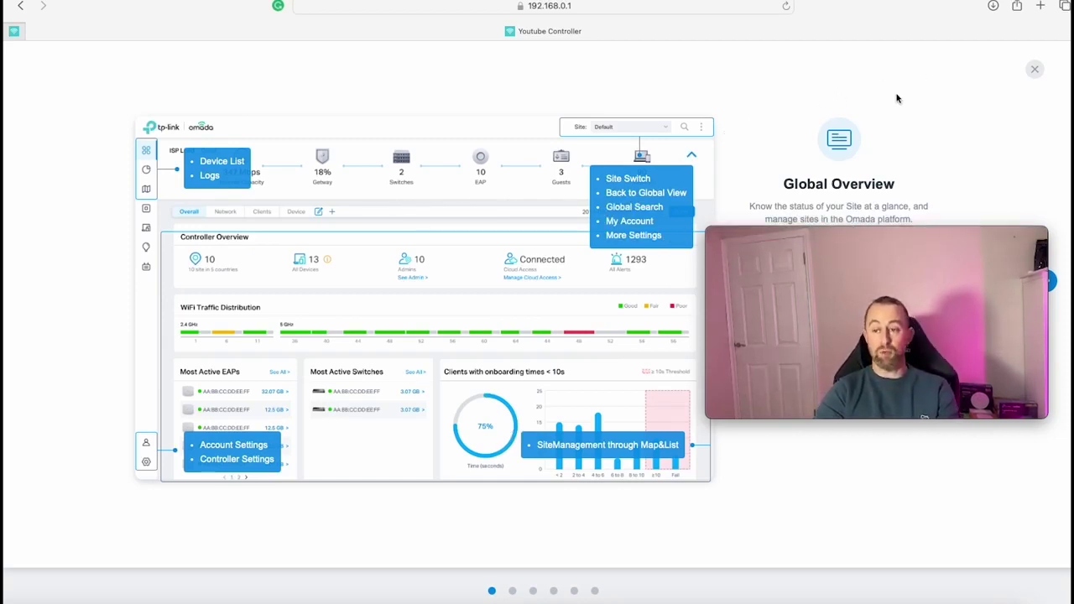
left_click(1035, 71)
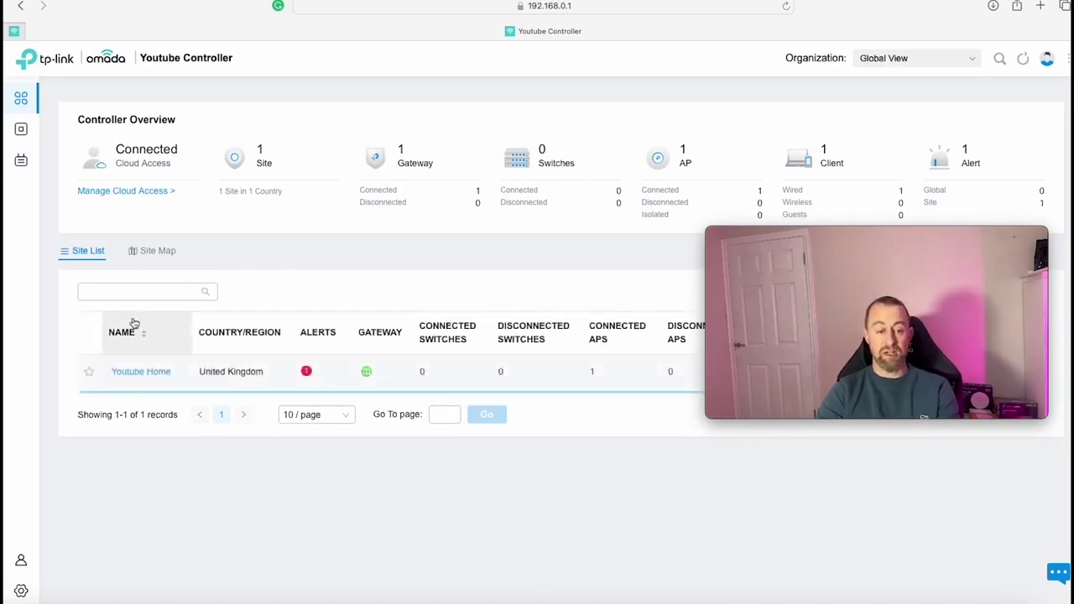
Step: Open the Youtube Home site and display its device list
left_click(141, 372)
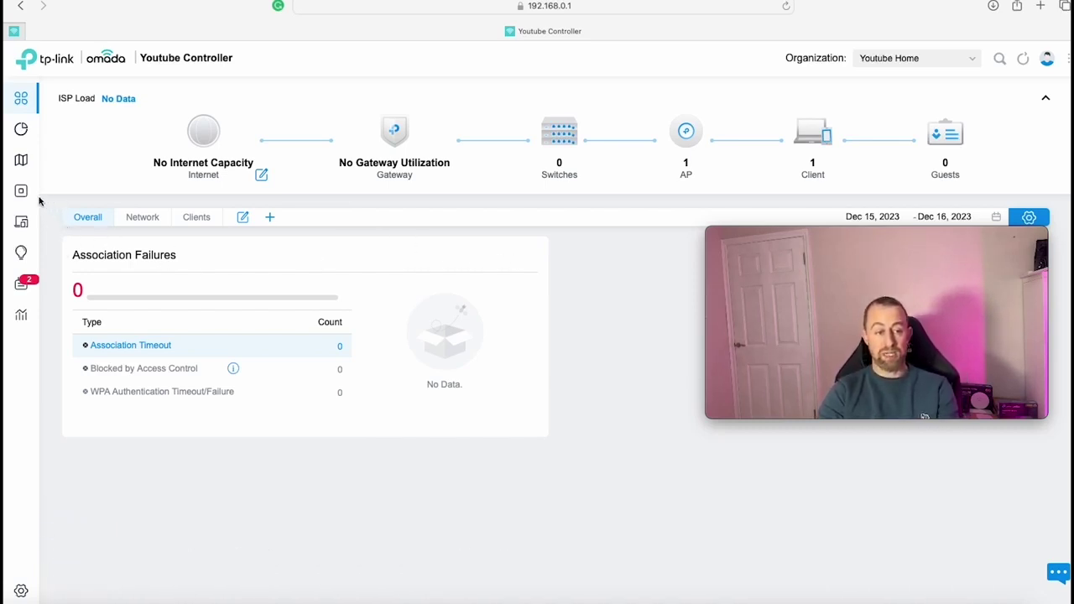
mouse_move(21, 195)
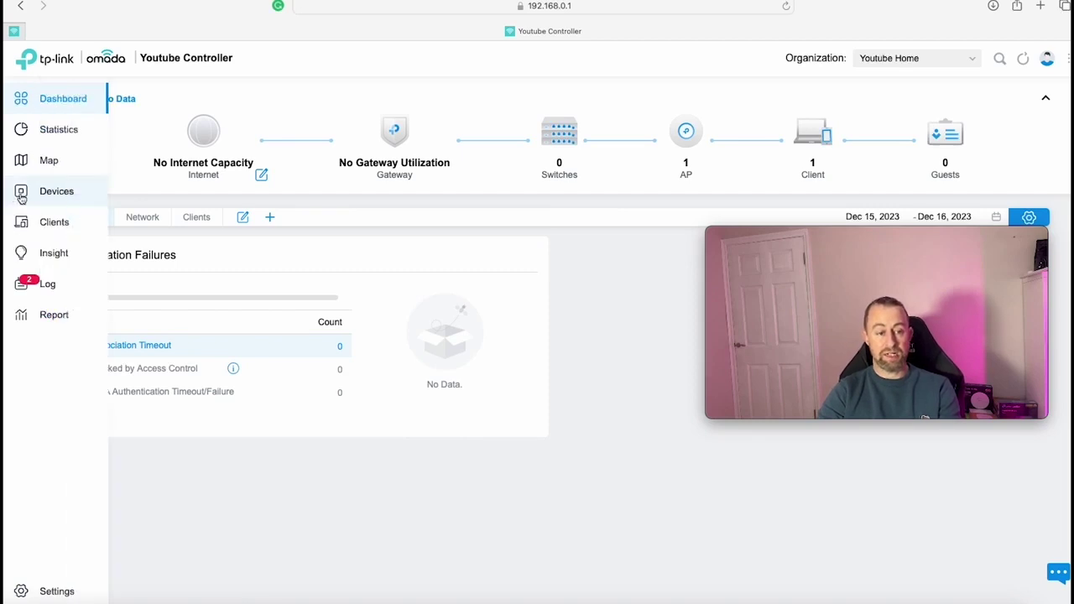
left_click(23, 195)
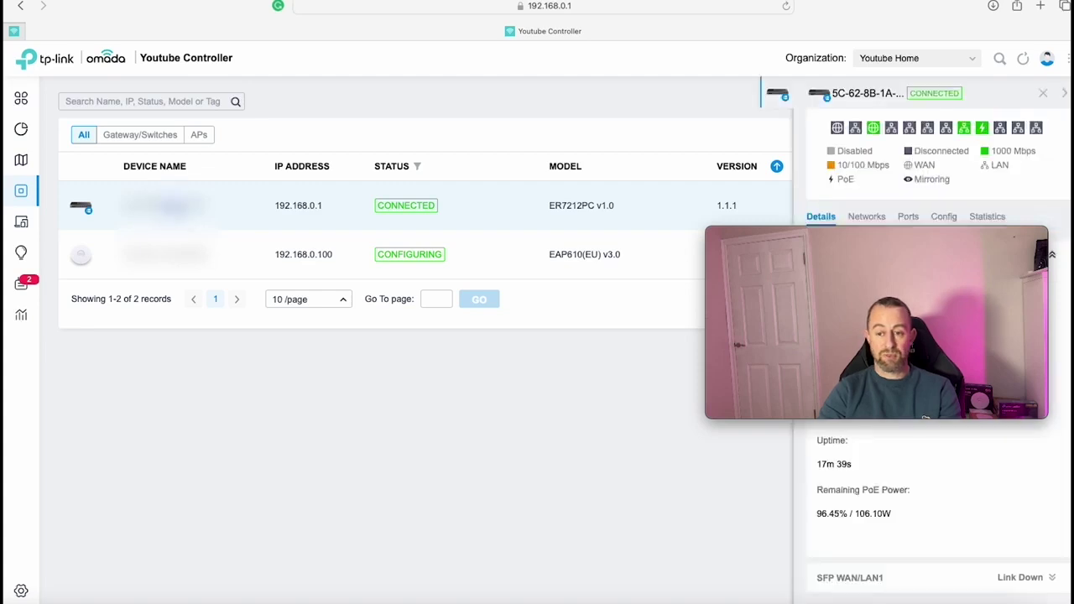
Step: Rename the ER7212PC v1.0 gateway as "3 in 1 Router", apply the change, and close its details
mouse_move(890, 244)
left_click_drag(890, 243, 513, 333)
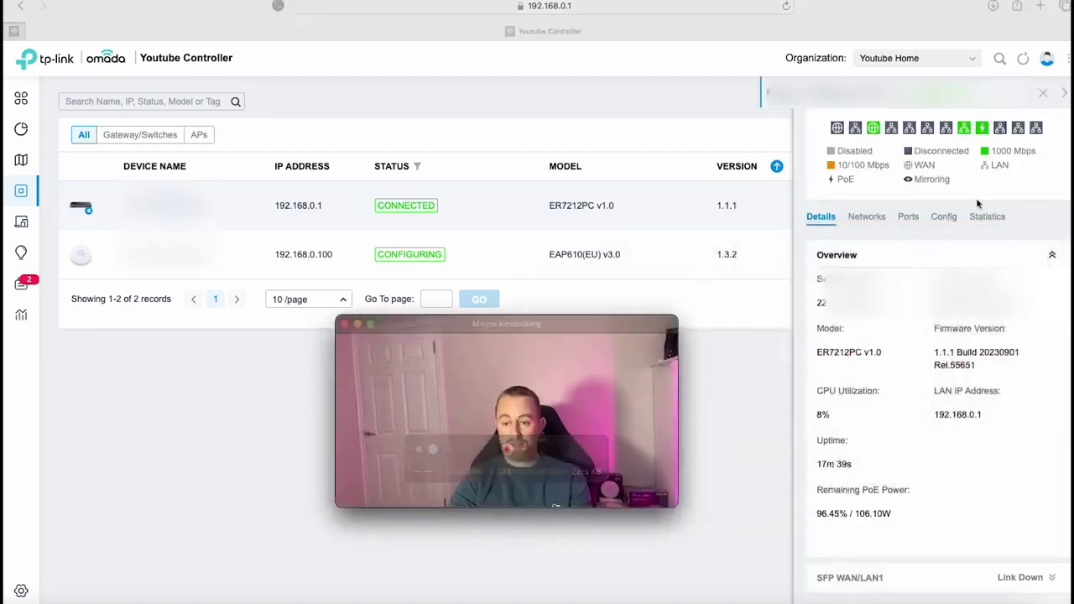
left_click(943, 220)
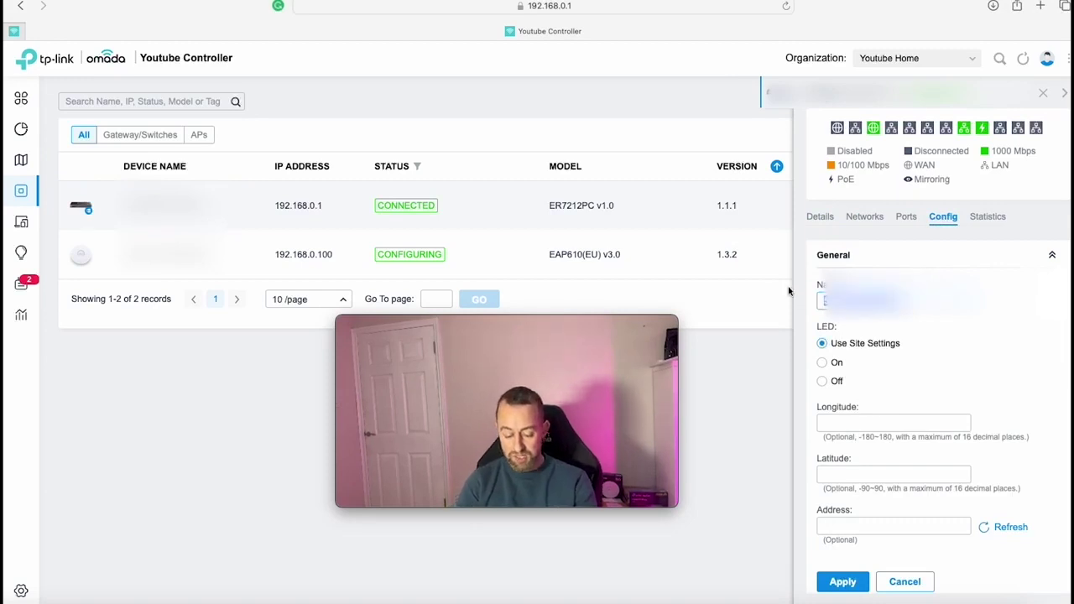
left_click(890, 300)
type("3")
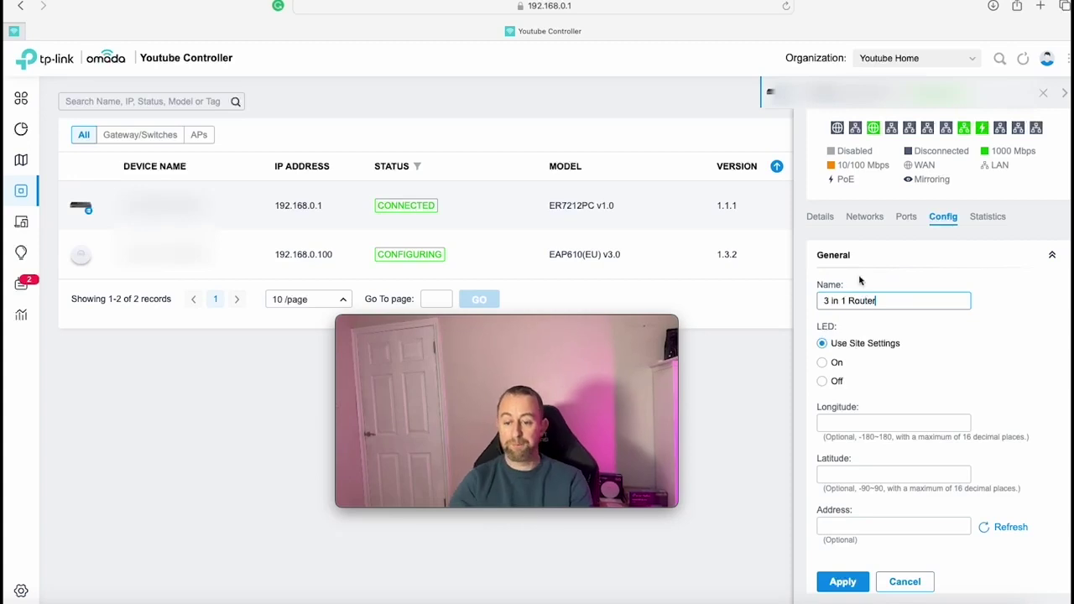
left_click(843, 582)
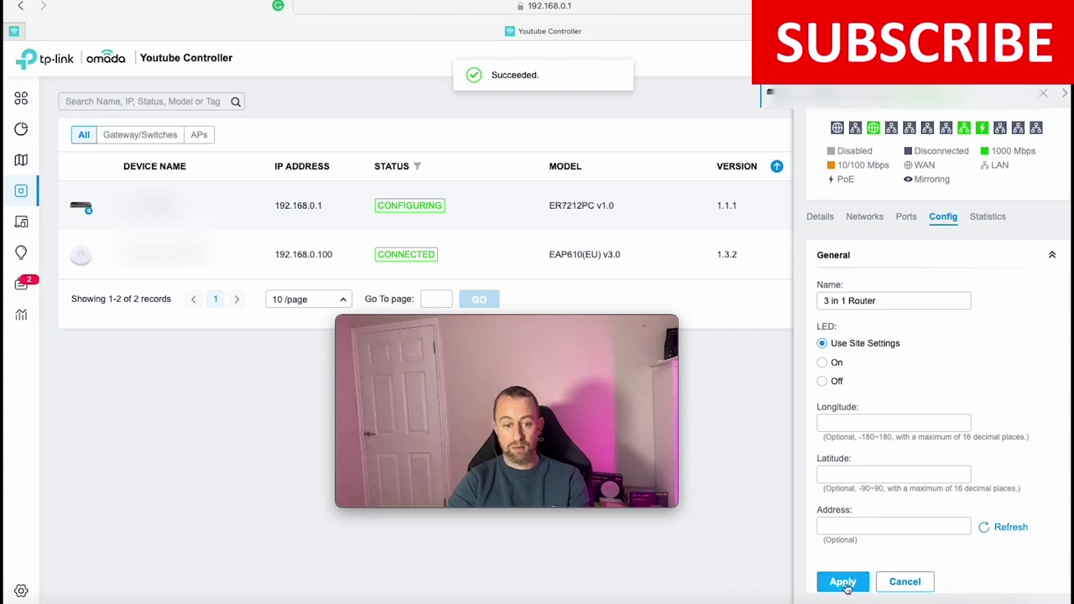
left_click(1061, 97)
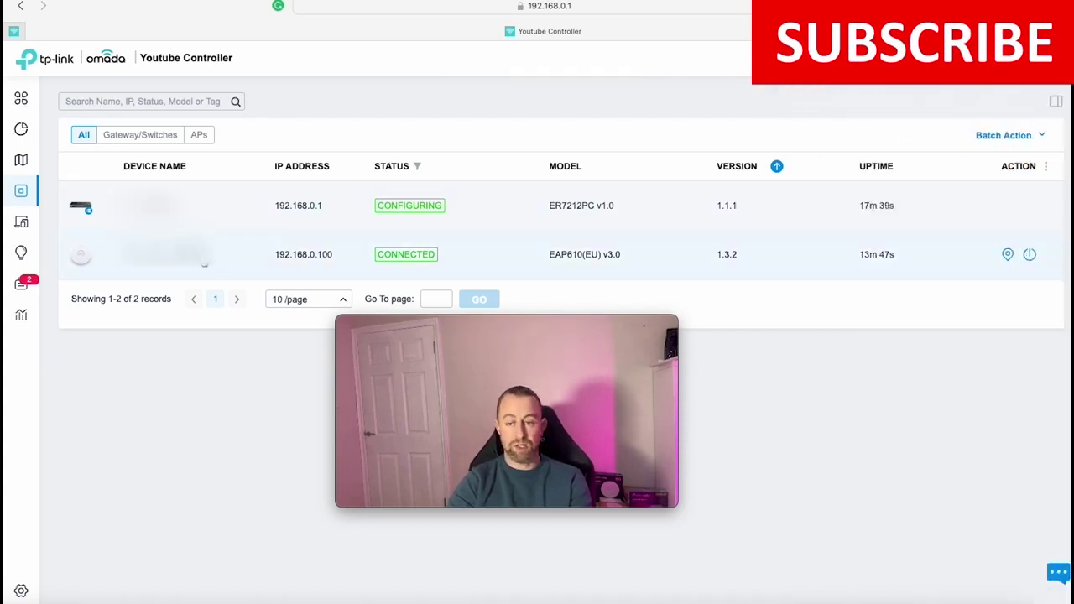
Step: Rename the EAP610(EU) v3.0 access point as "EAP610" and apply the change
left_click(205, 262)
left_click(933, 265)
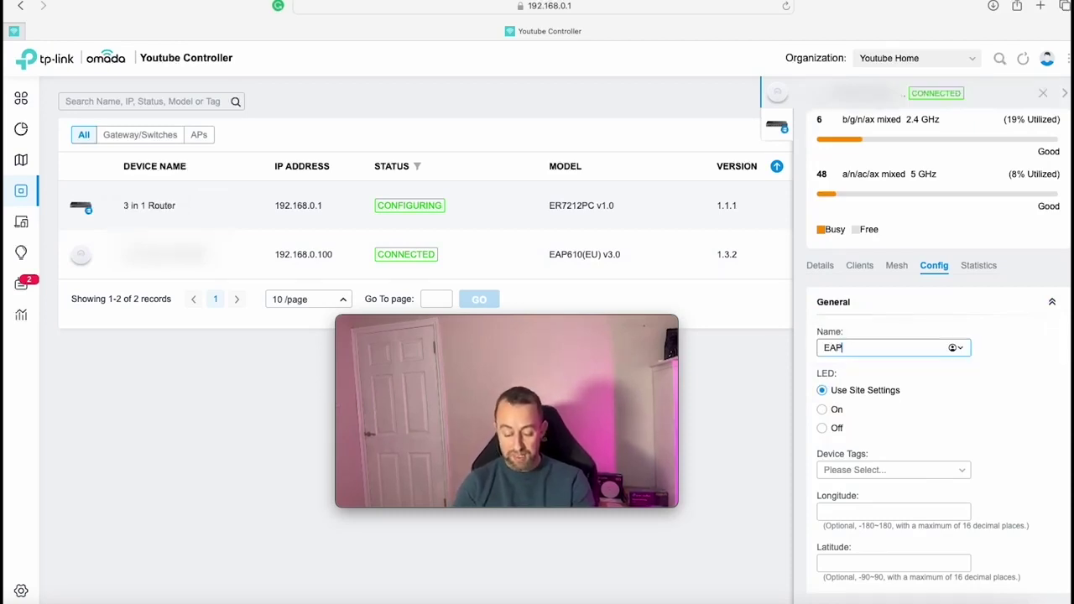
type("610")
scroll(1065, 467, "down", 5)
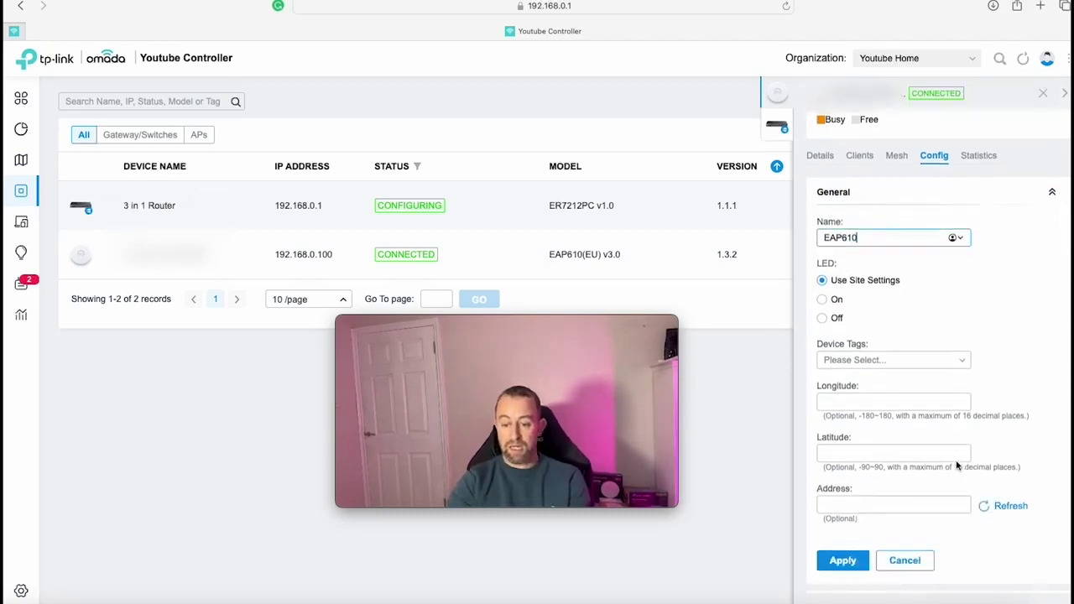
left_click(840, 464)
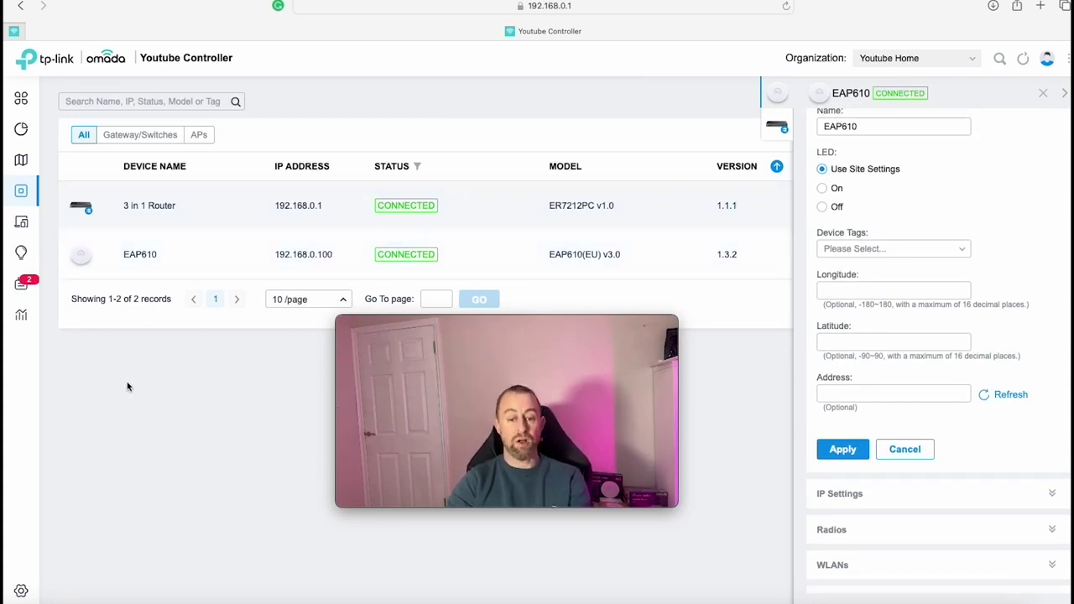
Step: Open the site's WLAN settings to show its wireless networks
left_click(22, 592)
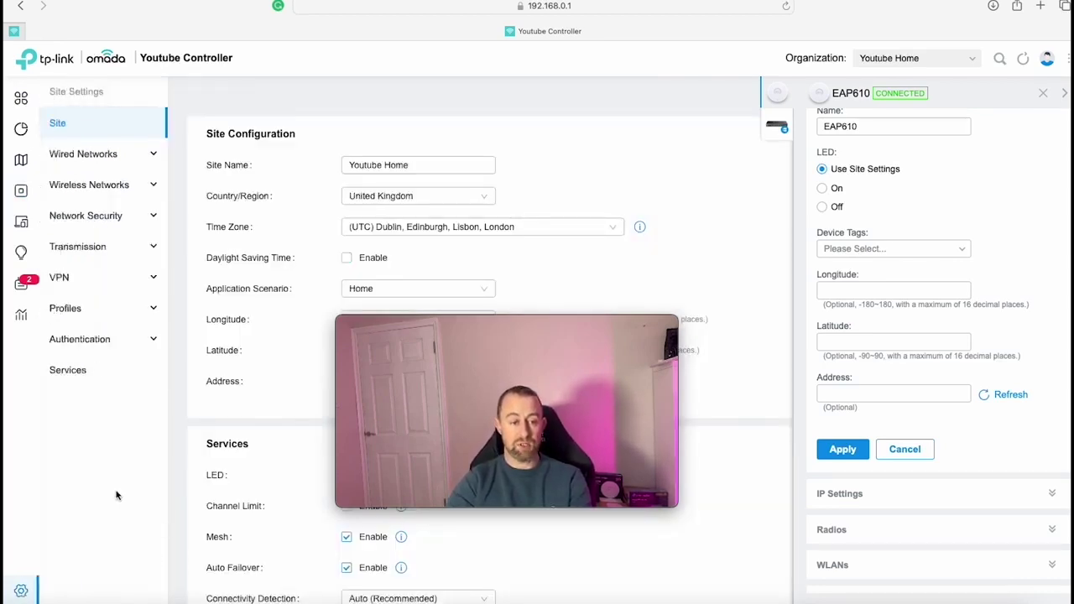
left_click(78, 188)
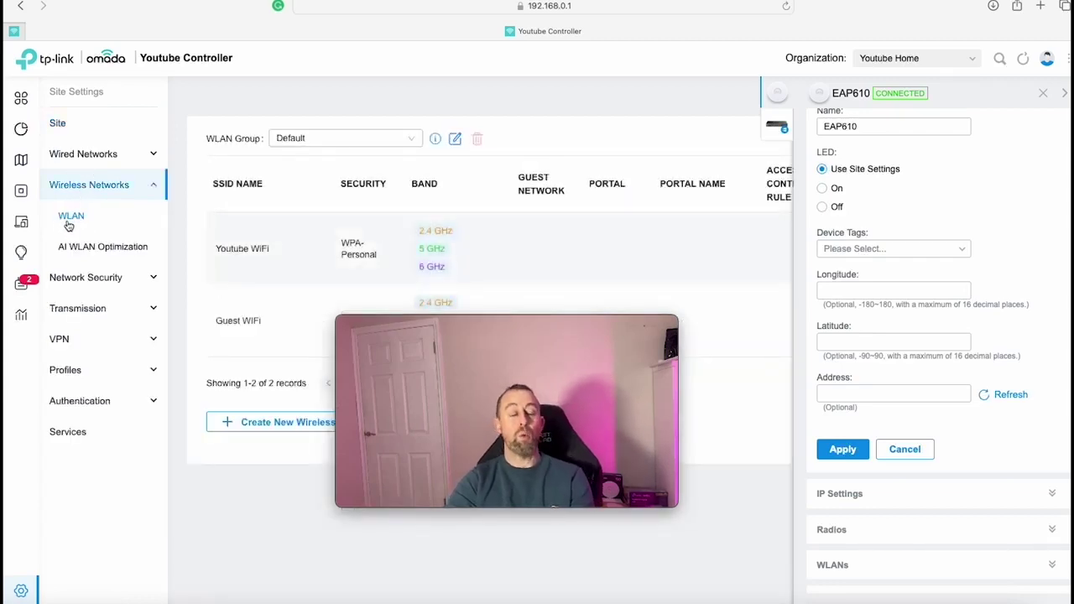
left_click(71, 220)
mouse_move(495, 335)
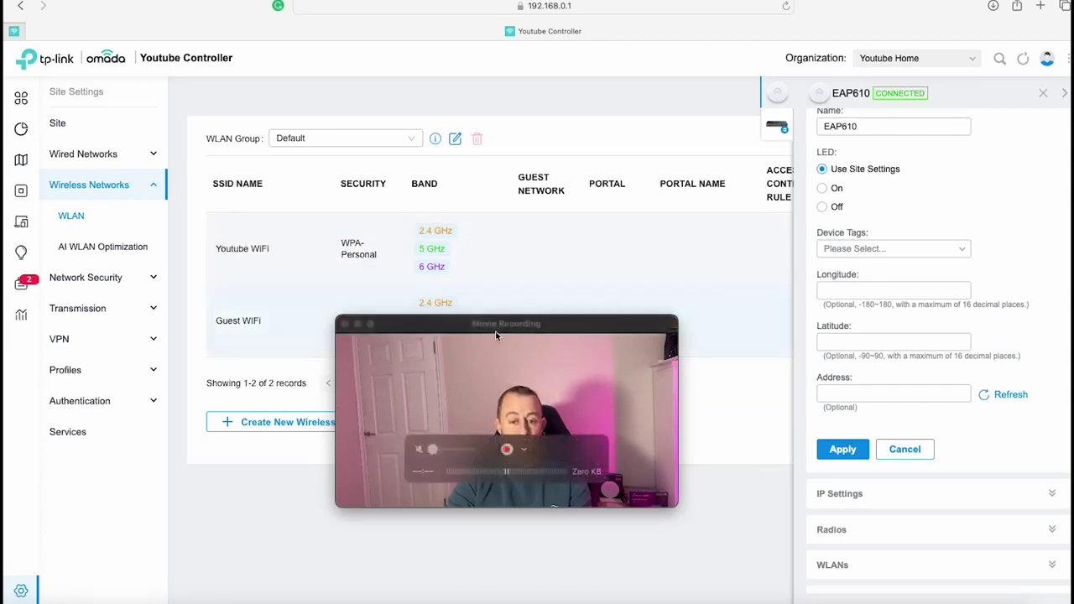
Step: Close the EAP610 and 3 in 1 Router device details to reveal the full wireless network list
left_click_drag(495, 334, 458, 414)
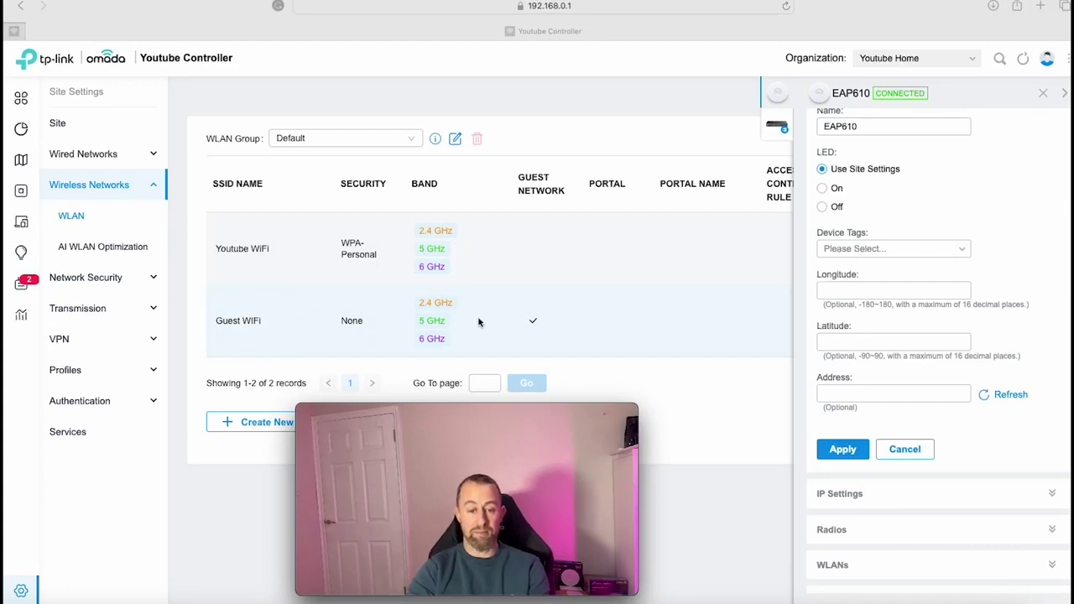
left_click_drag(319, 264, 371, 256)
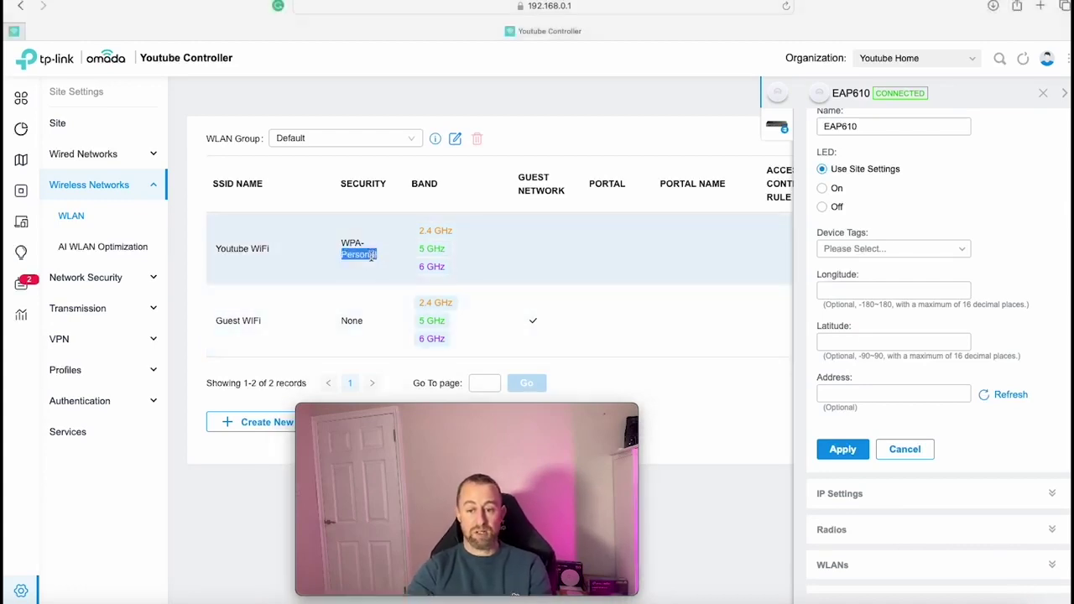
left_click(1043, 93)
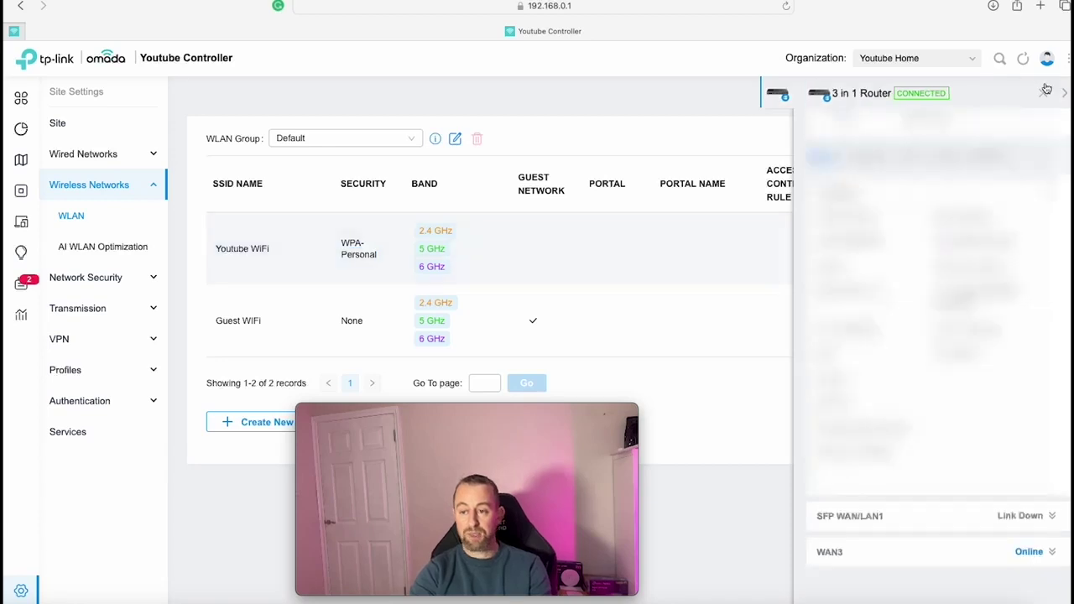
left_click(1045, 96)
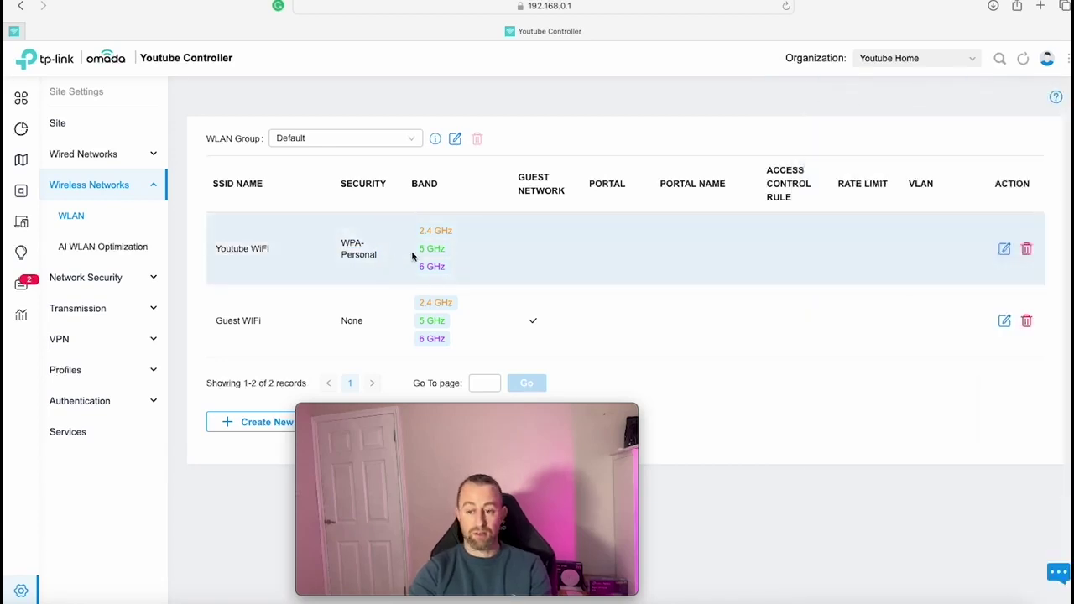
Step: Review the Youtube WiFi network's band and security settings, and leave them without applying changes
left_click(1004, 249)
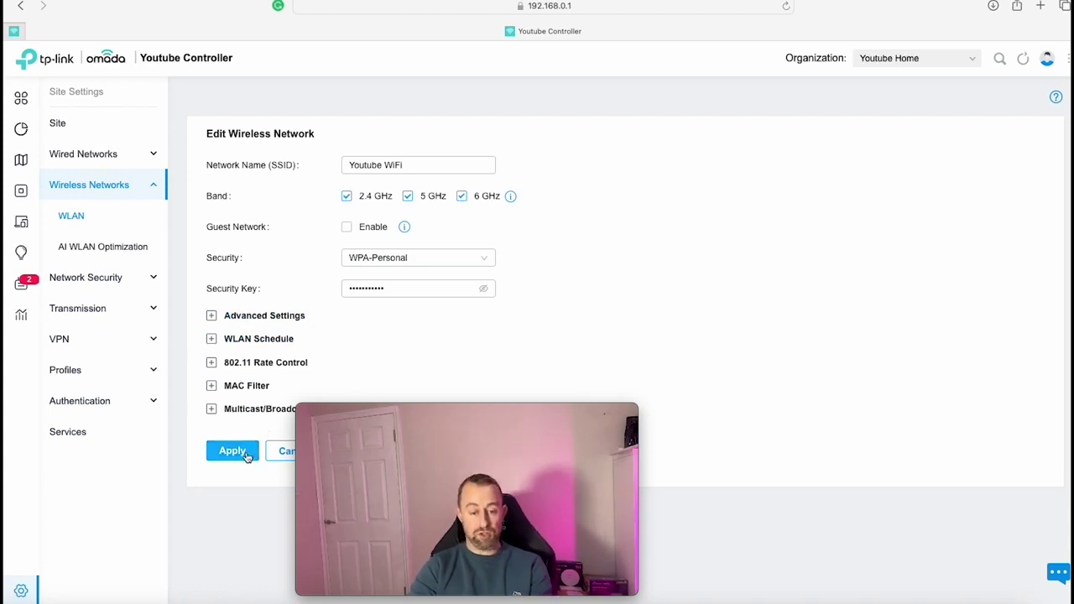
left_click(287, 453)
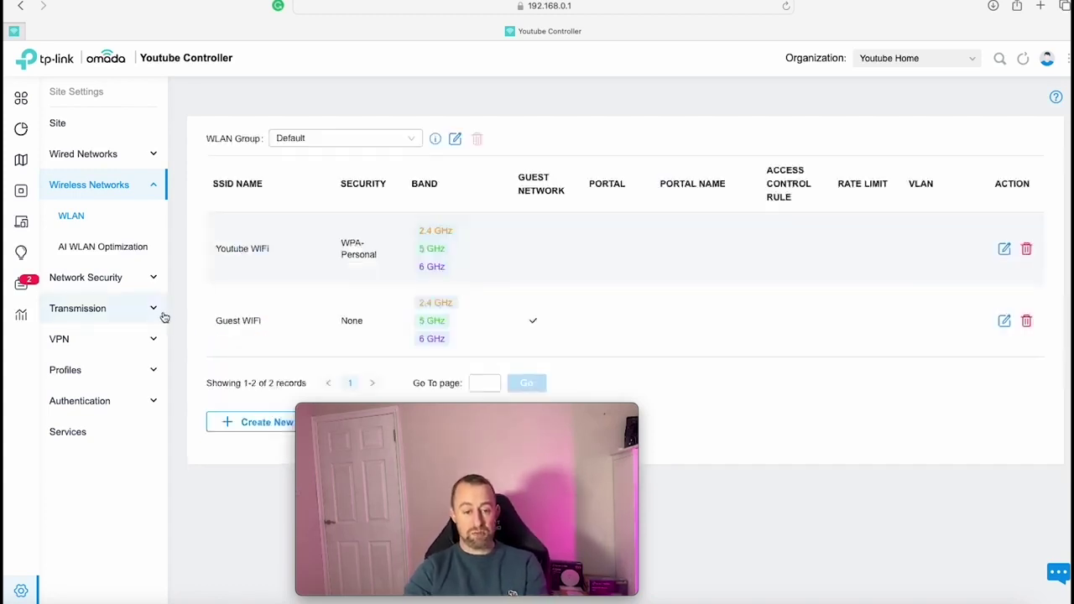
Step: In AI WLAN Optimization, enable automatic channel and automatic power optimization for both 2.4 GHz and 5 GHz
left_click(105, 249)
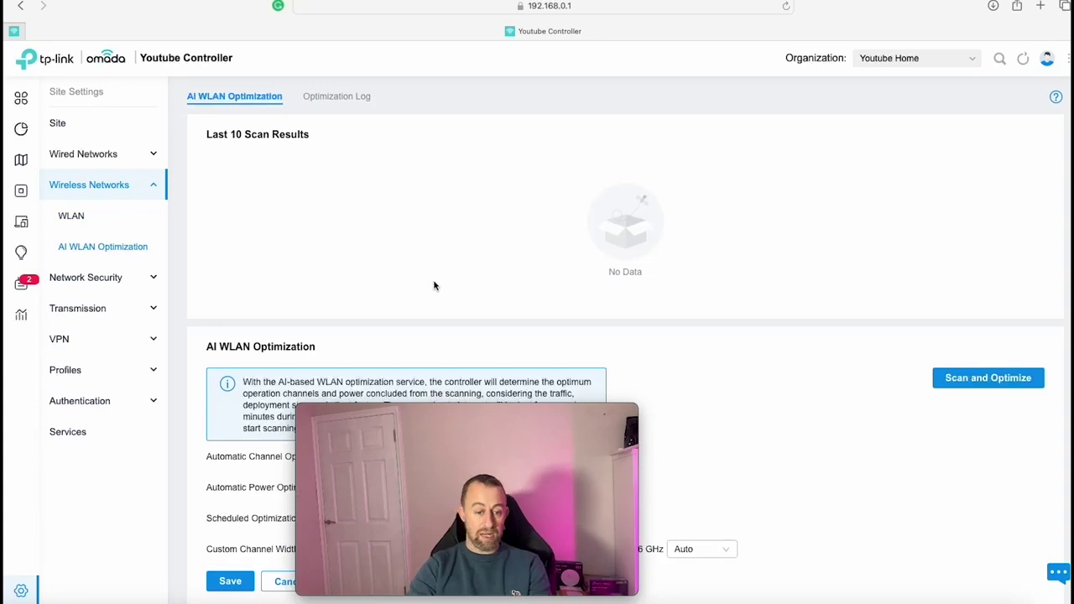
scroll(433, 286, "down", 5)
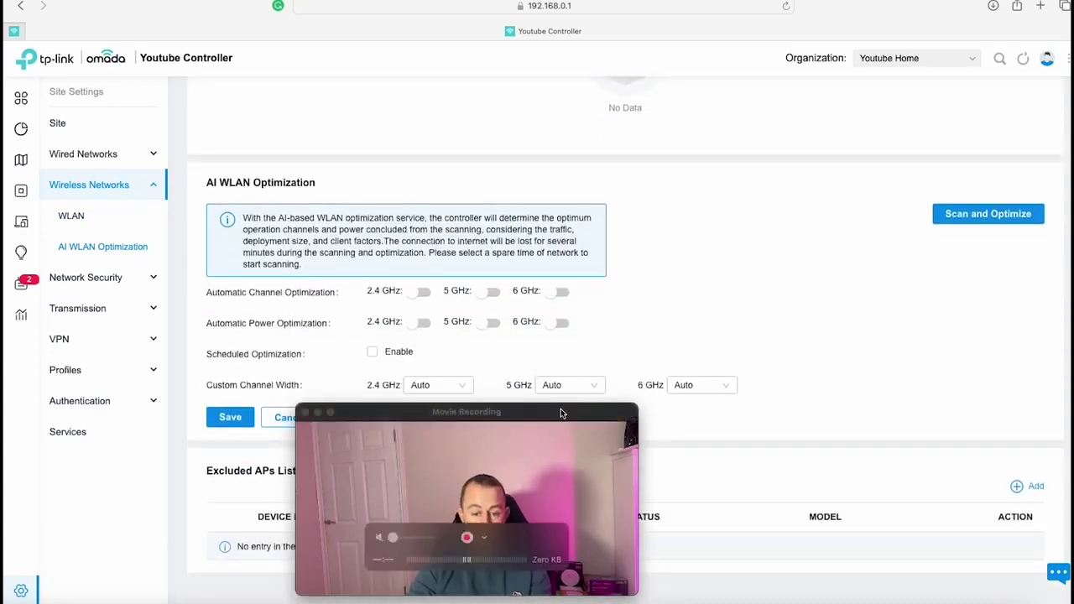
left_click_drag(561, 413, 984, 412)
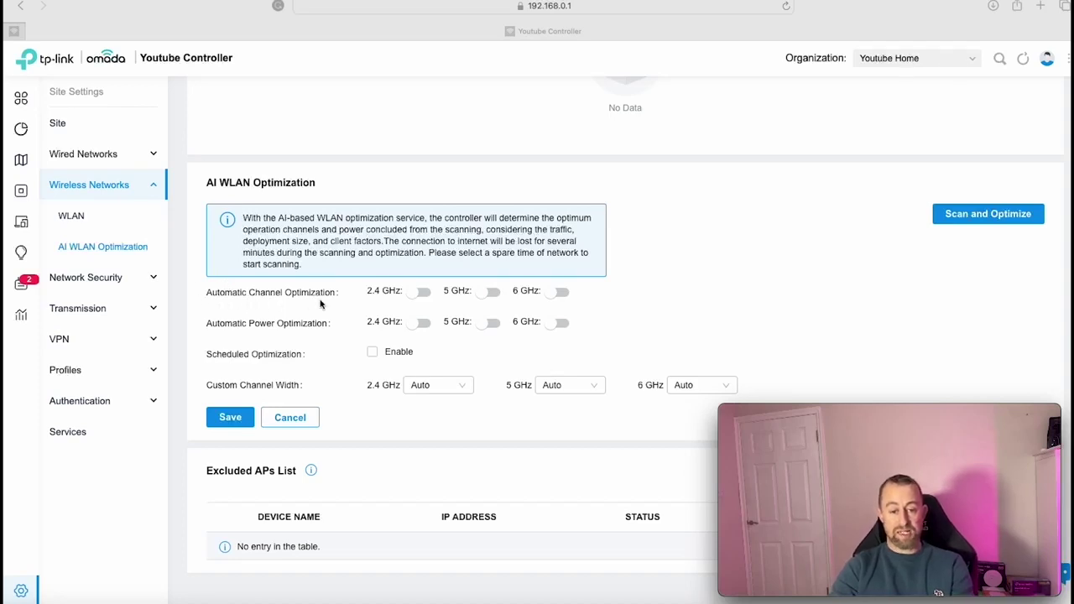
left_click(426, 294)
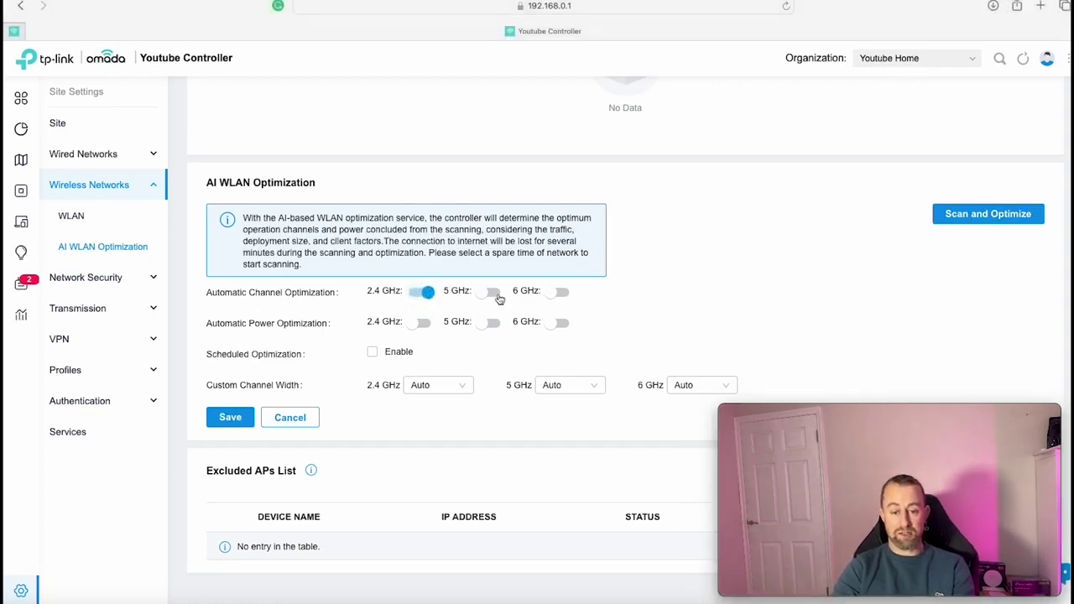
left_click(495, 293)
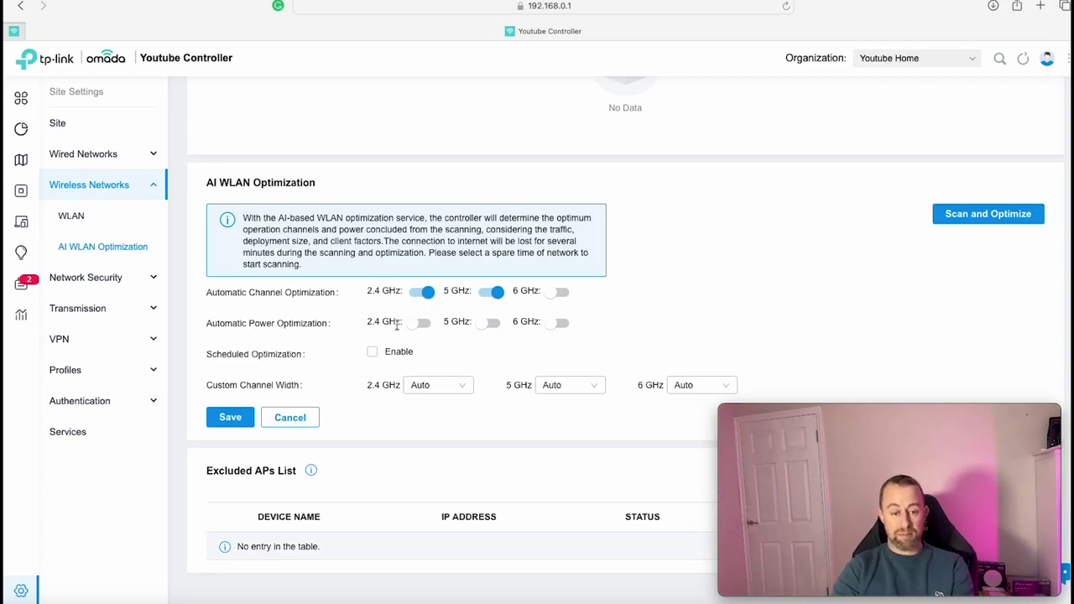
left_click(423, 325)
left_click(495, 325)
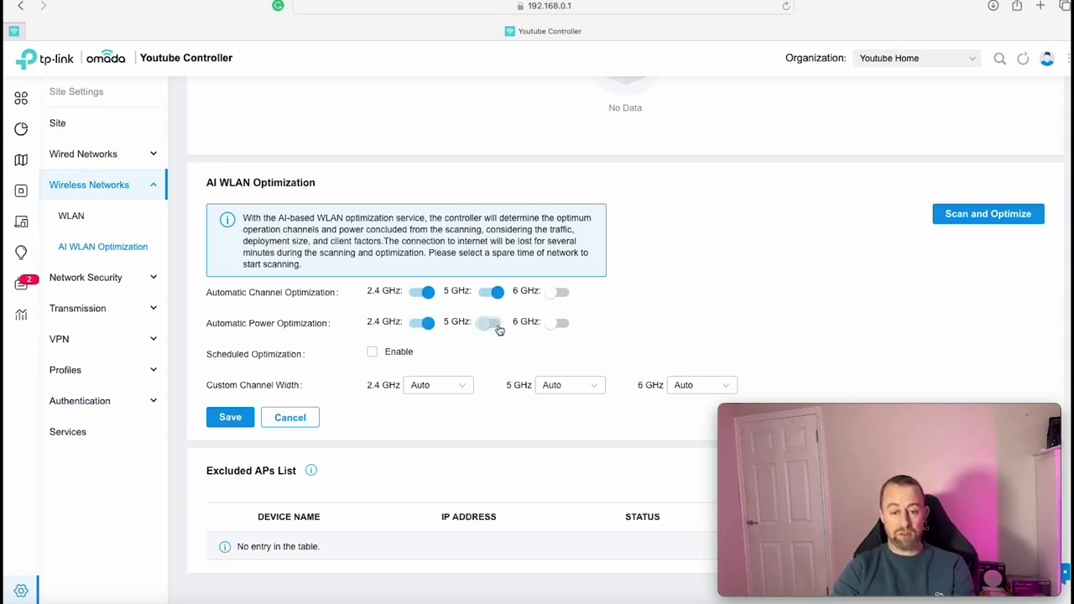
Step: Enable scheduled WLAN optimization every day at 03:00 and save the optimization settings
left_click(373, 353)
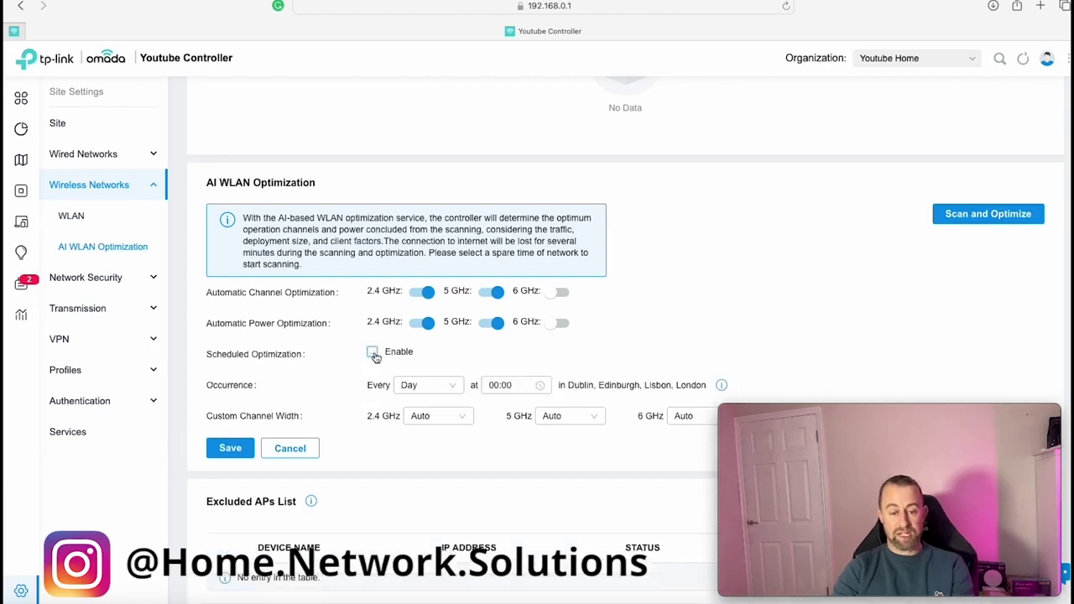
left_click(504, 385)
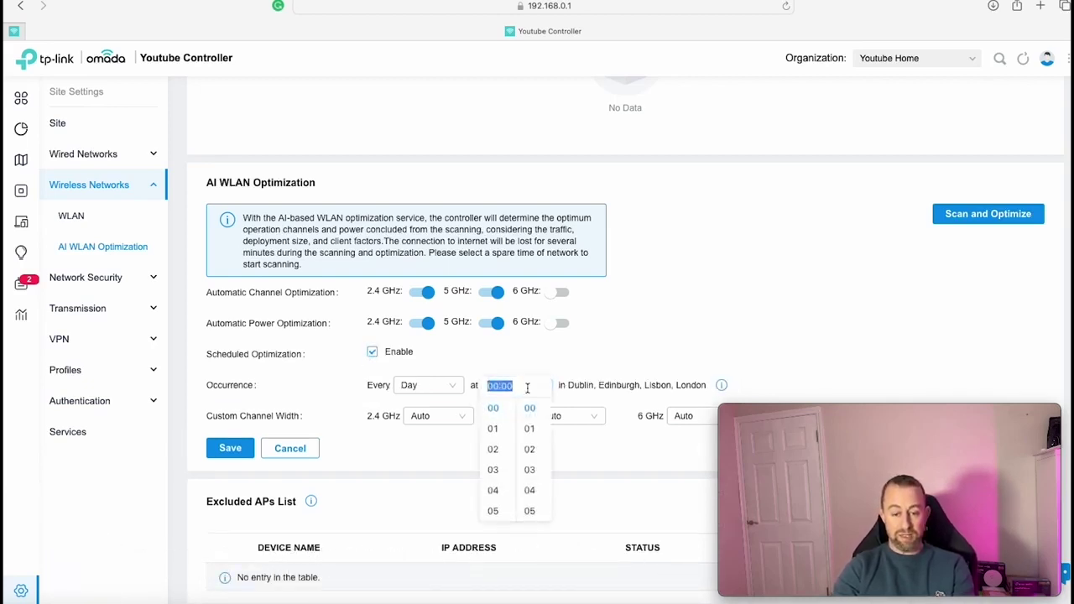
left_click(493, 469)
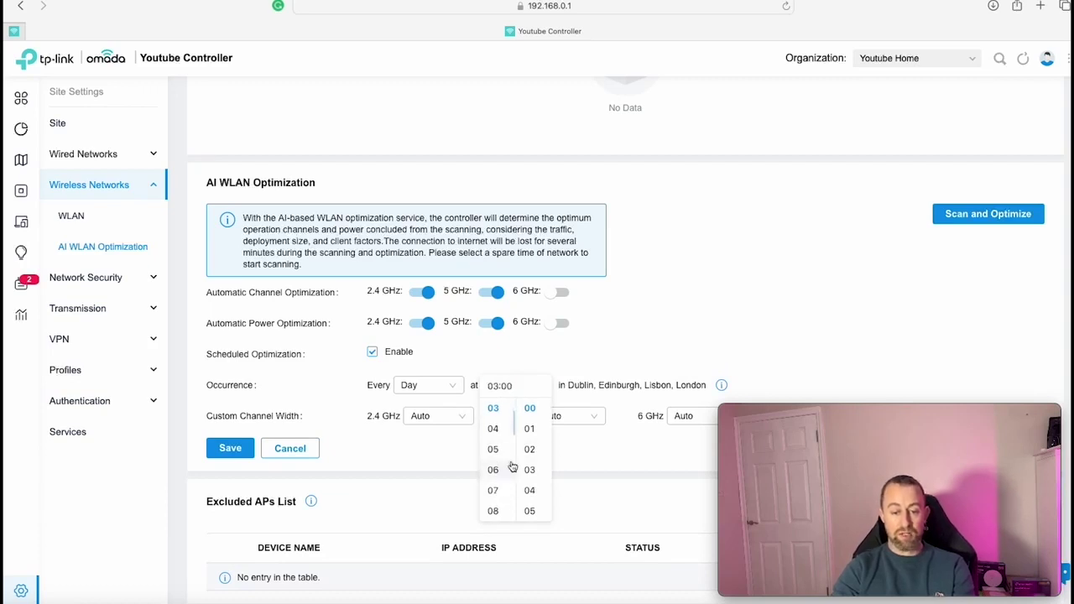
left_click(575, 358)
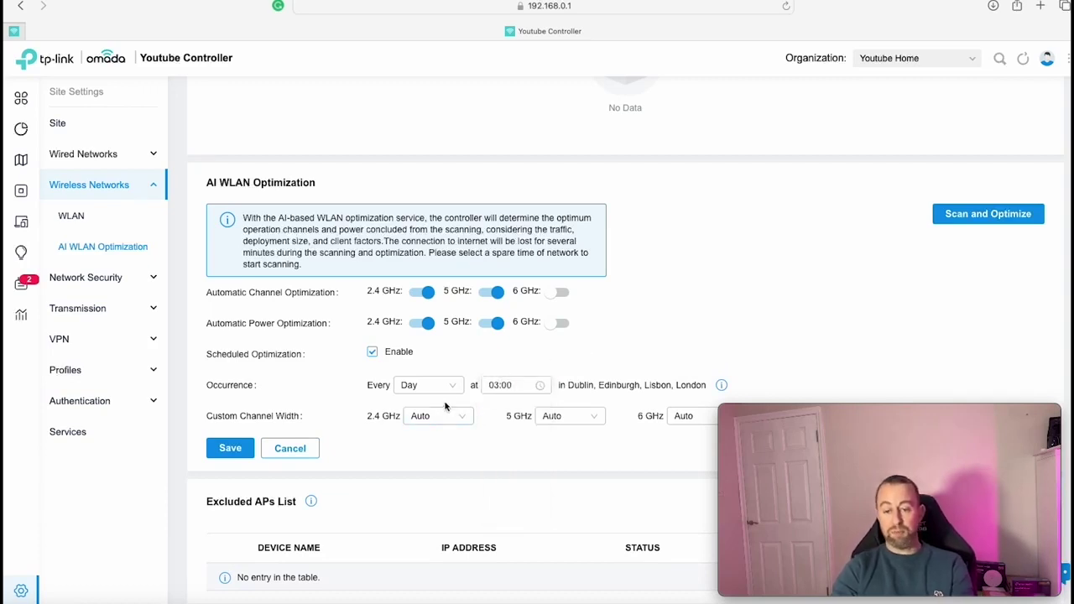
scroll(383, 446, "down", 1)
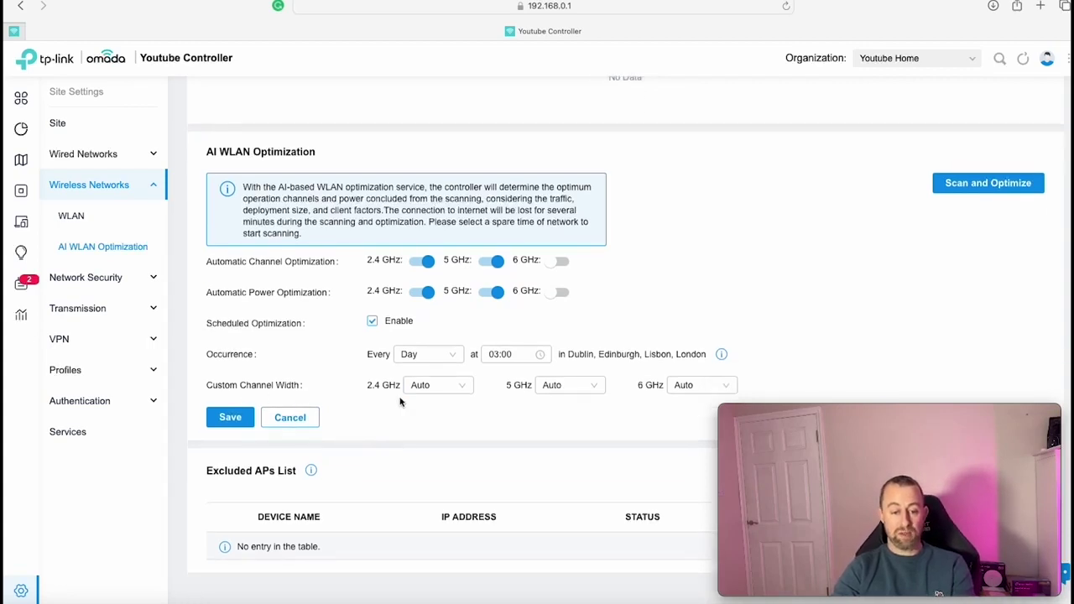
left_click(220, 421)
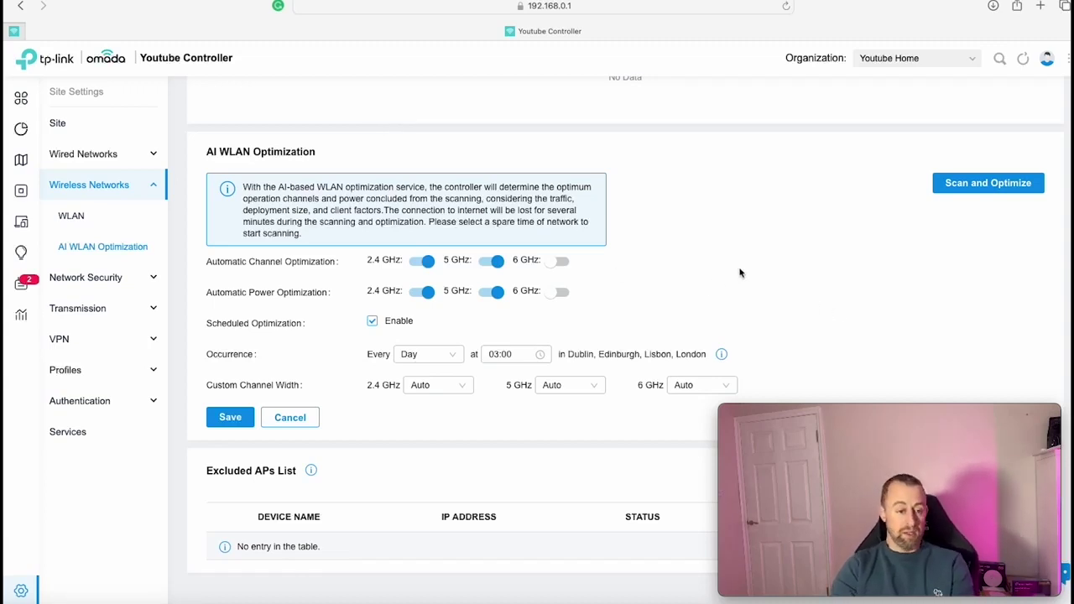
scroll(739, 273, "up", 2)
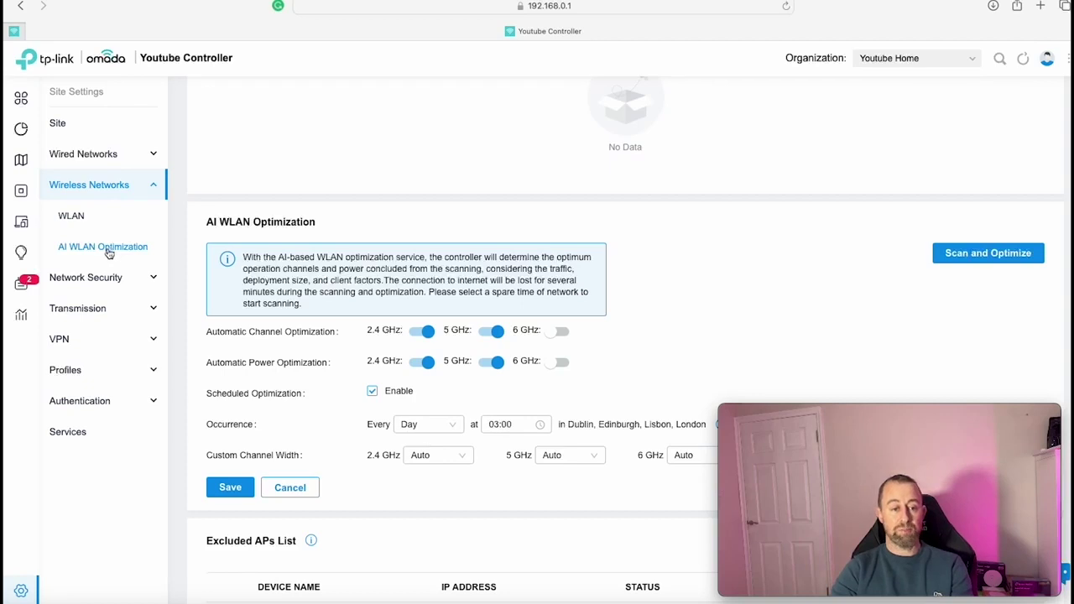
Step: Start a new LAN in the site's wired network settings and name it "Guest Network"
left_click(89, 161)
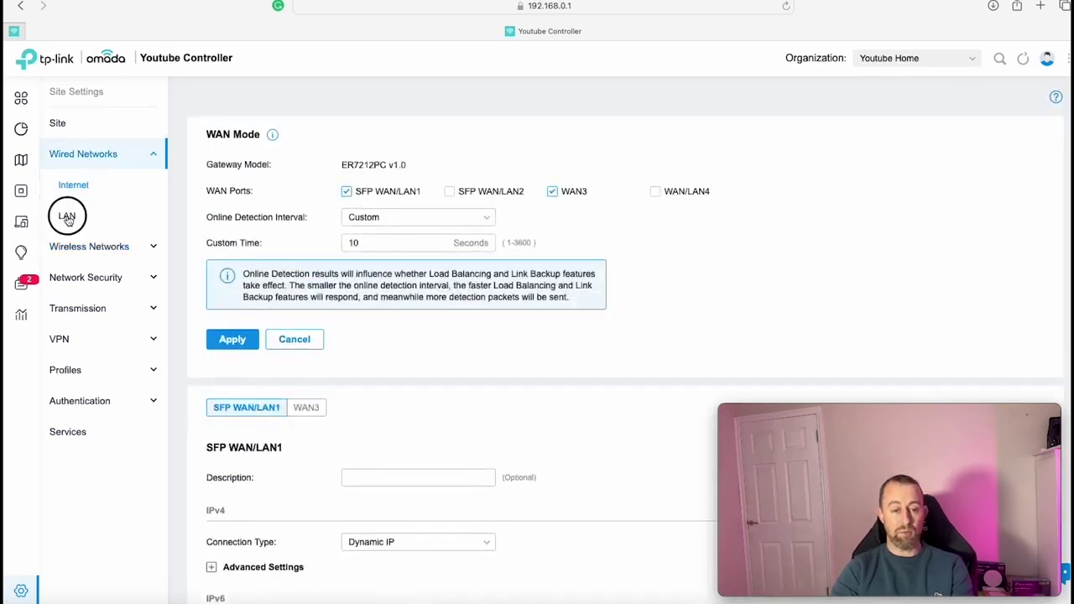
left_click(68, 216)
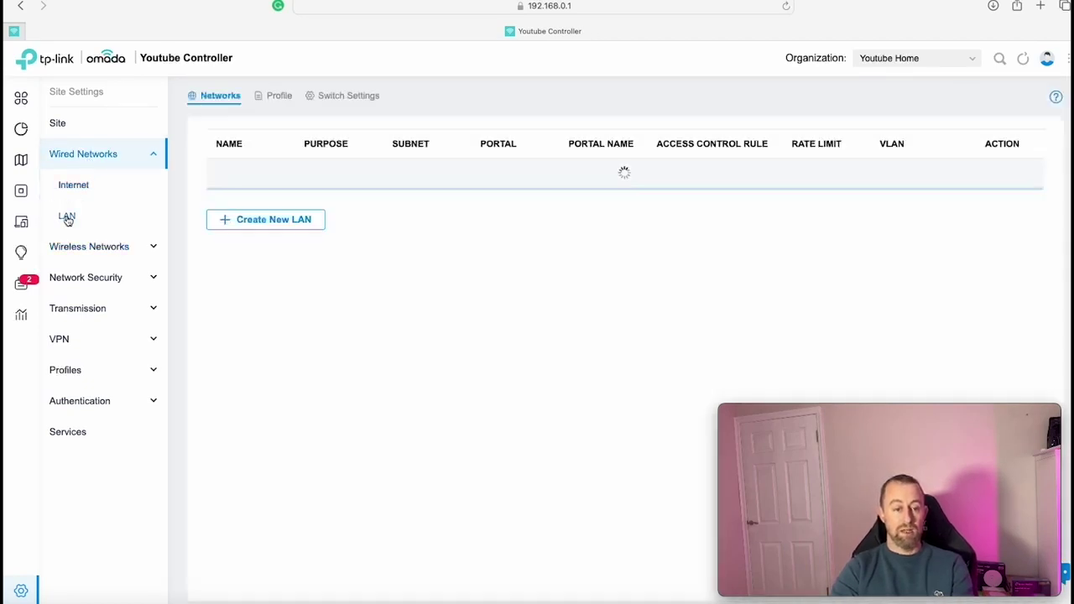
left_click(275, 252)
left_click(380, 168)
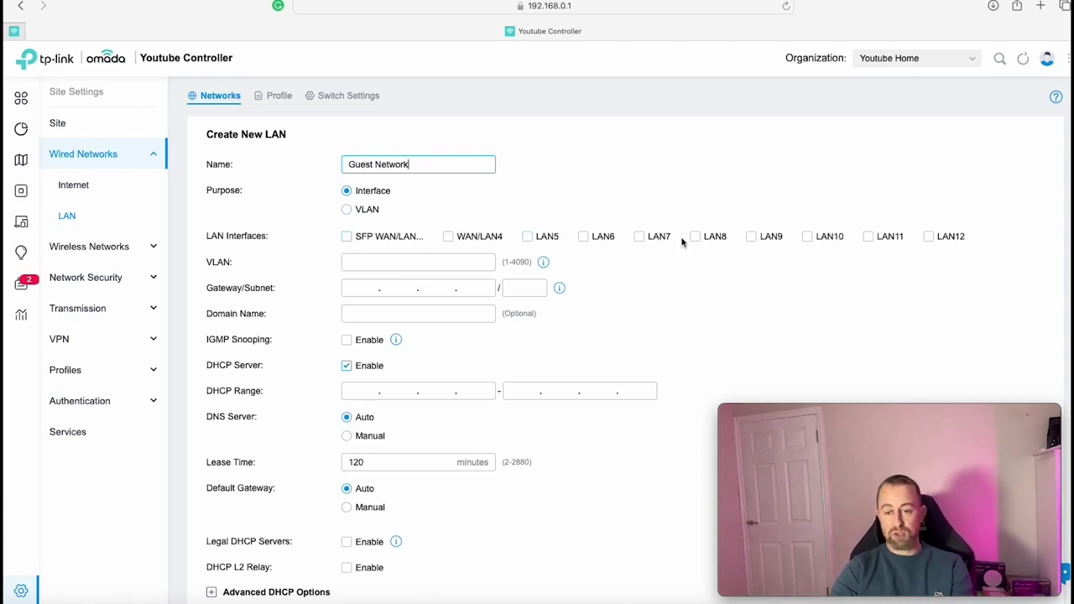
Step: Assign the WAN/LAN4 interface and the LAN5 through LAN12 interfaces to Guest Network
left_click(930, 239)
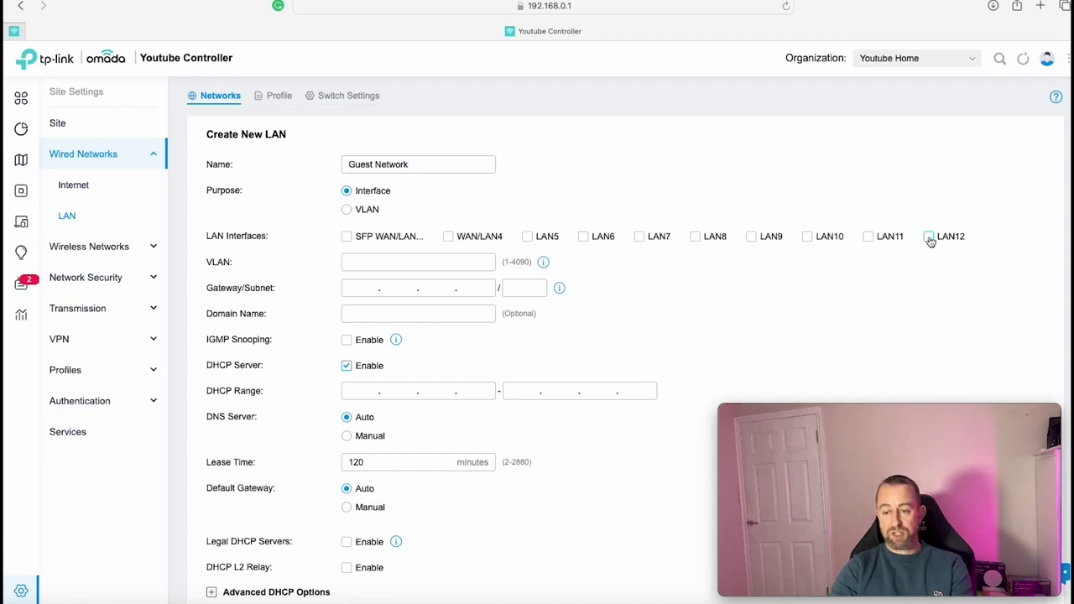
left_click(868, 238)
left_click(807, 239)
left_click(752, 238)
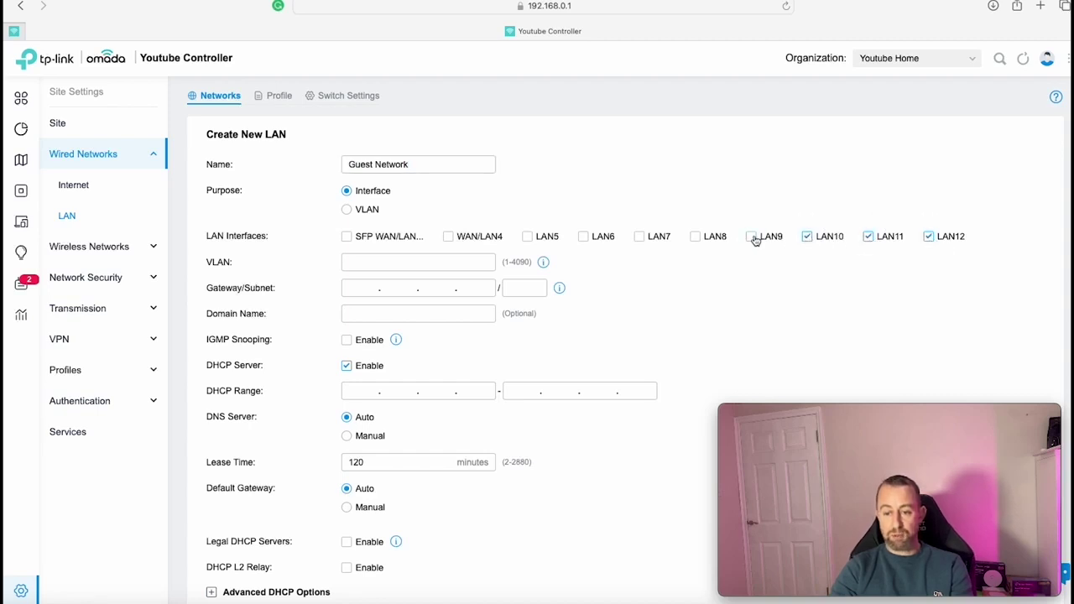
left_click(696, 238)
left_click(641, 239)
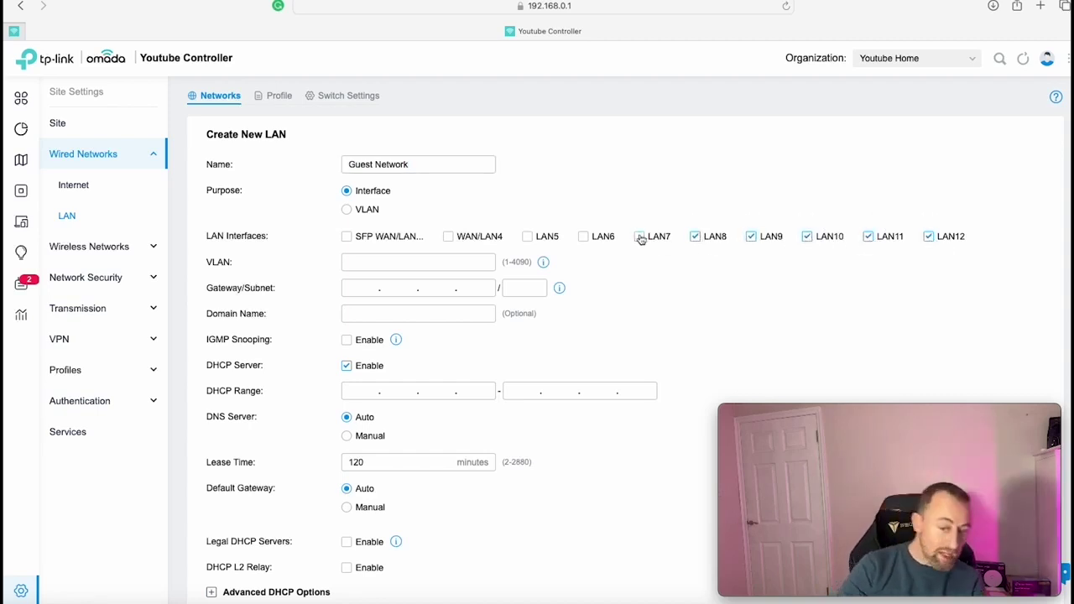
left_click(584, 238)
left_click(535, 238)
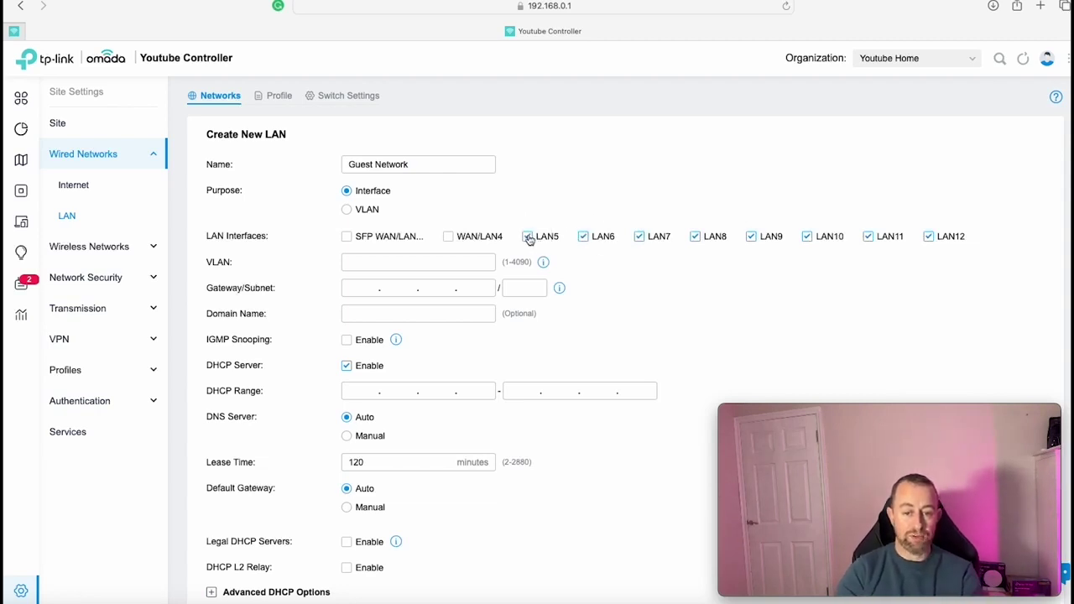
left_click(449, 239)
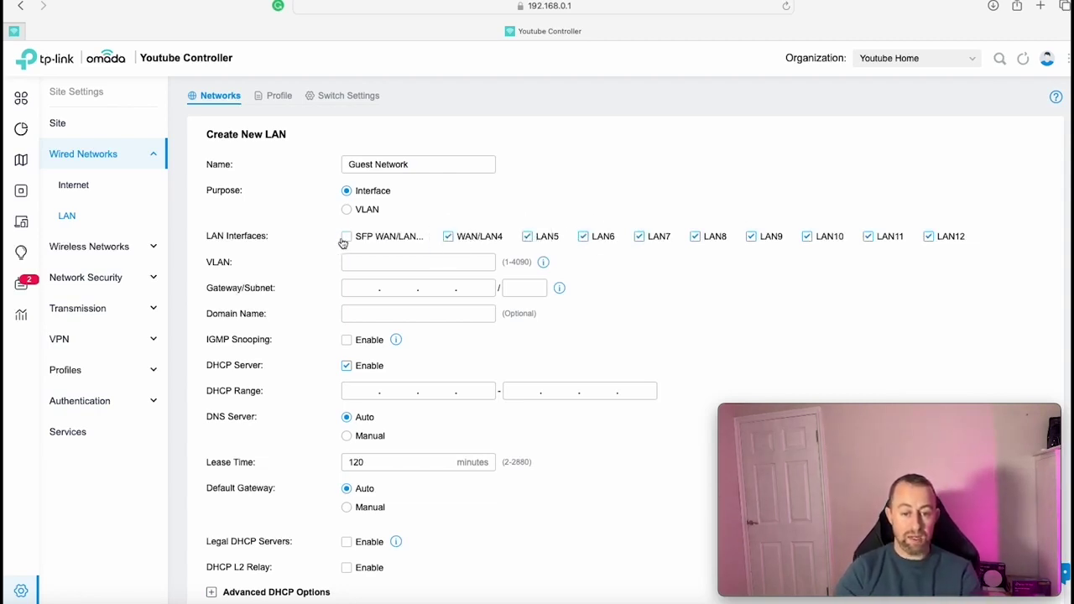
Step: Set Guest Network to VLAN 2 with gateway/subnet 192.168.2.1/24, and update the DHCP range from that subnet
left_click(360, 260)
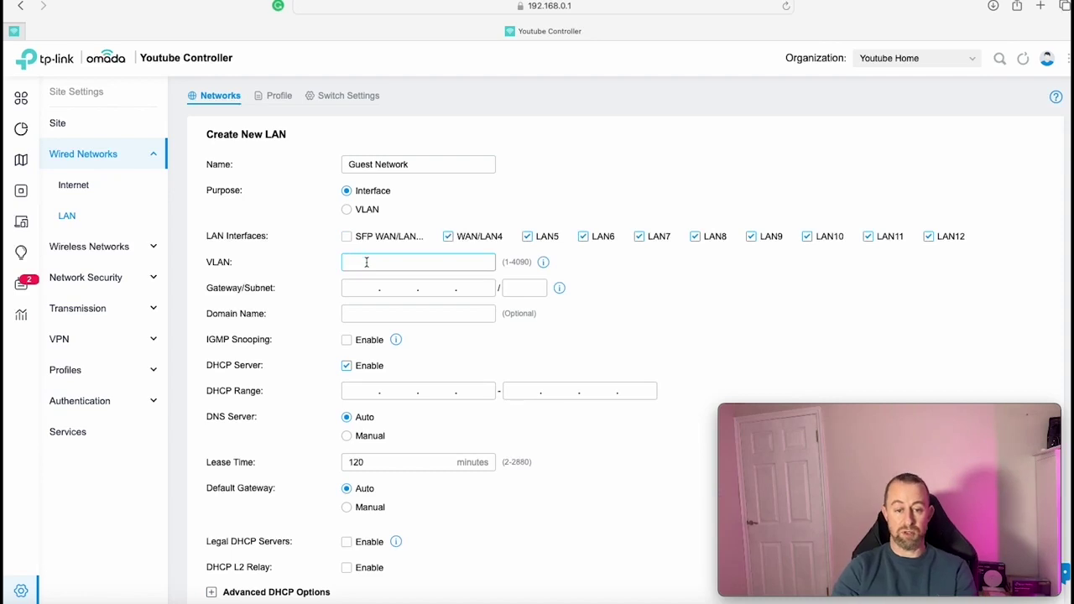
left_click(366, 262)
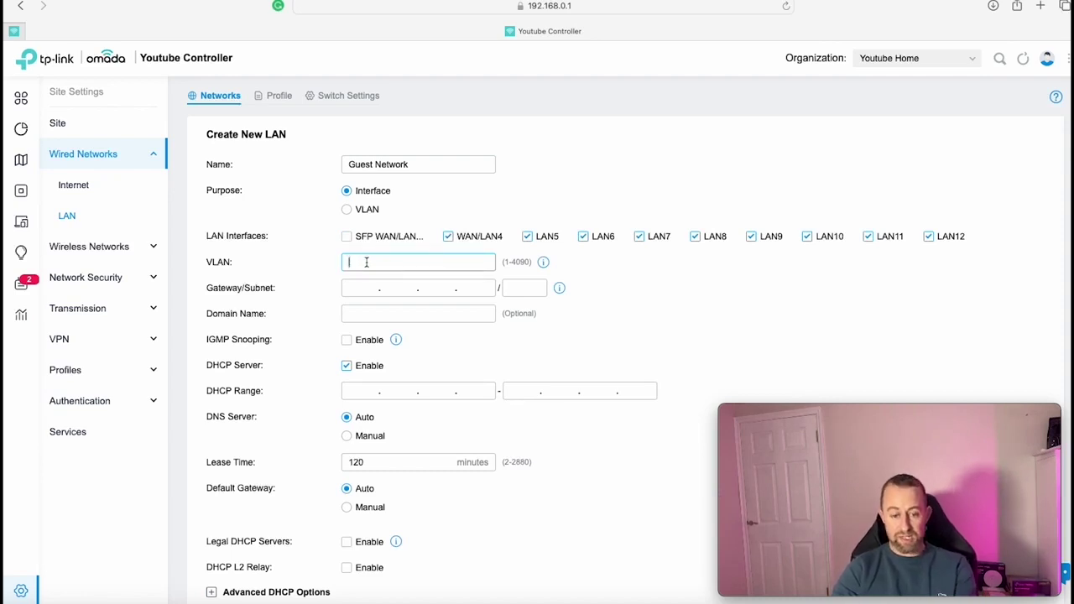
left_click(359, 287)
type("1")
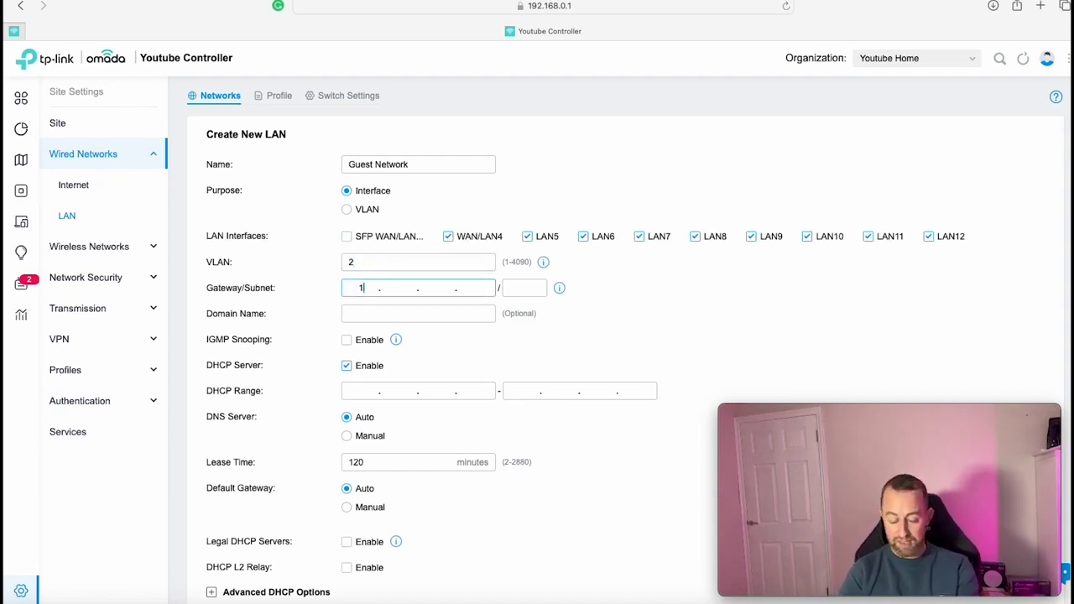
type("92")
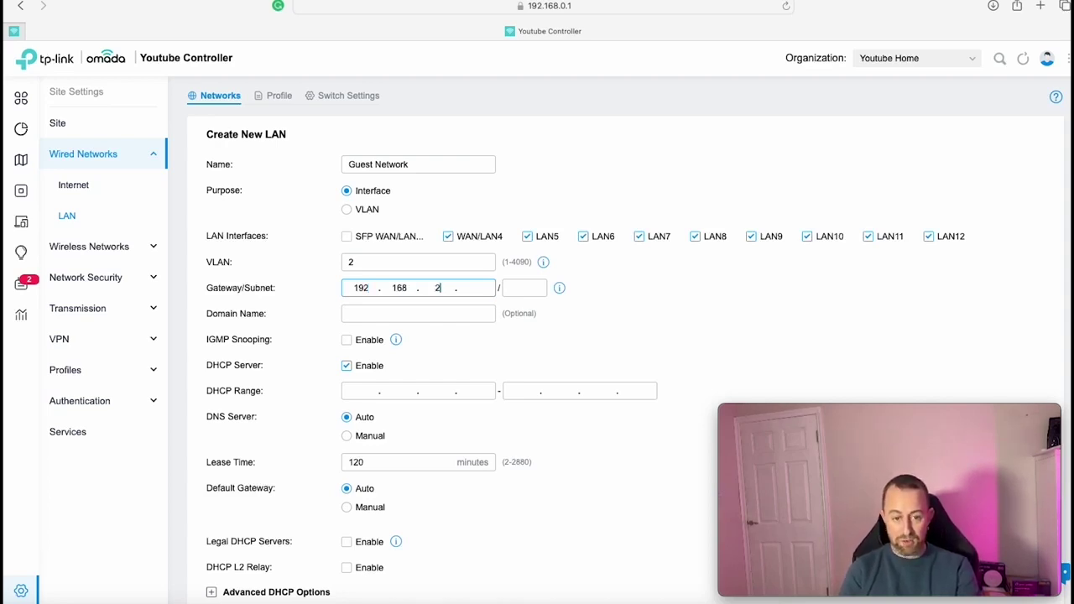
type("168.2.1")
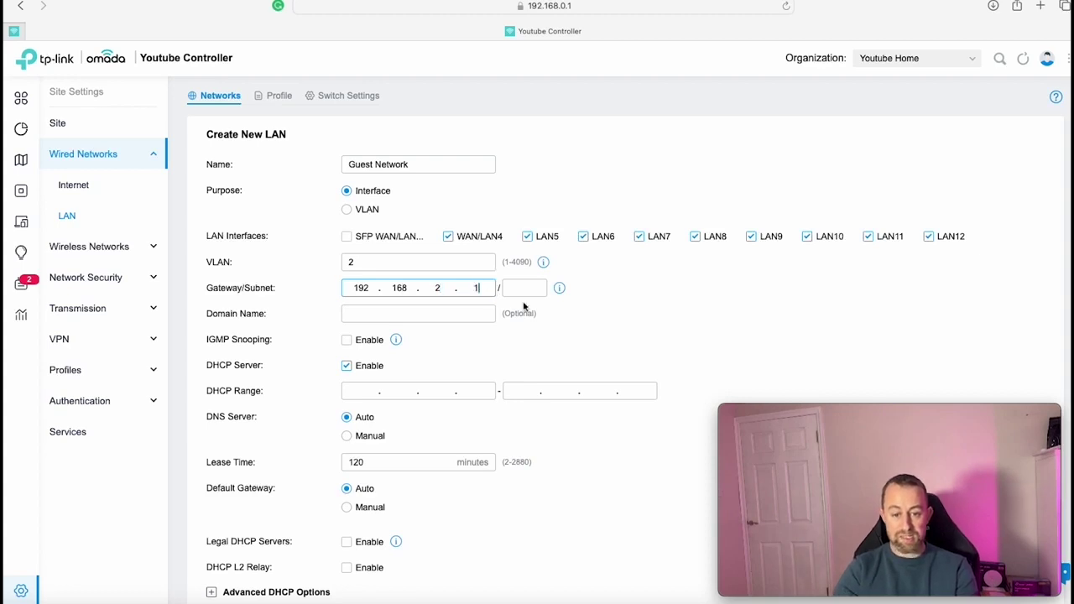
left_click(532, 291)
type("24")
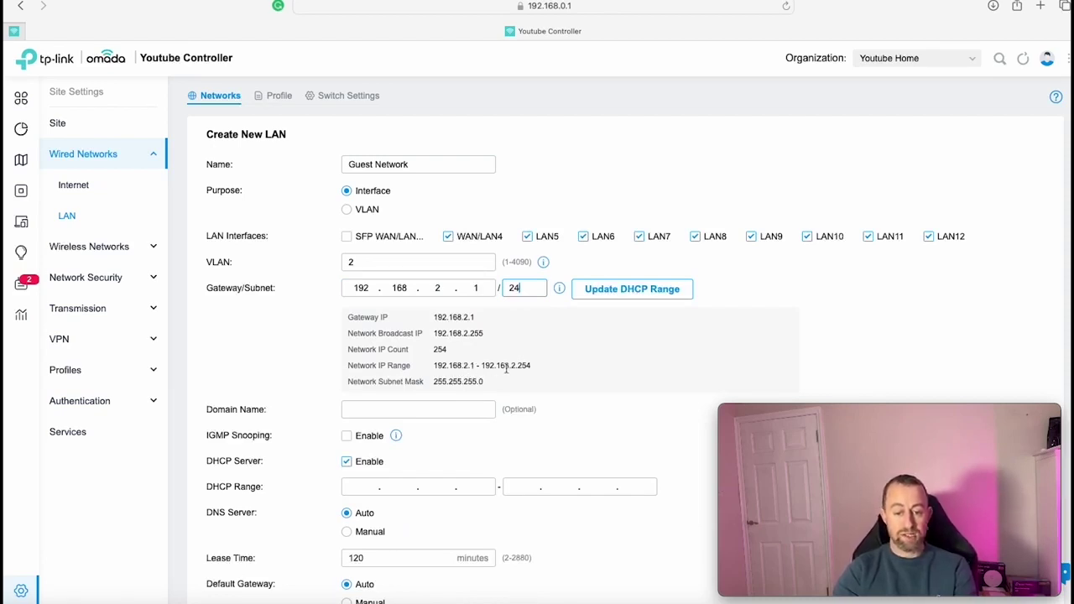
left_click(597, 288)
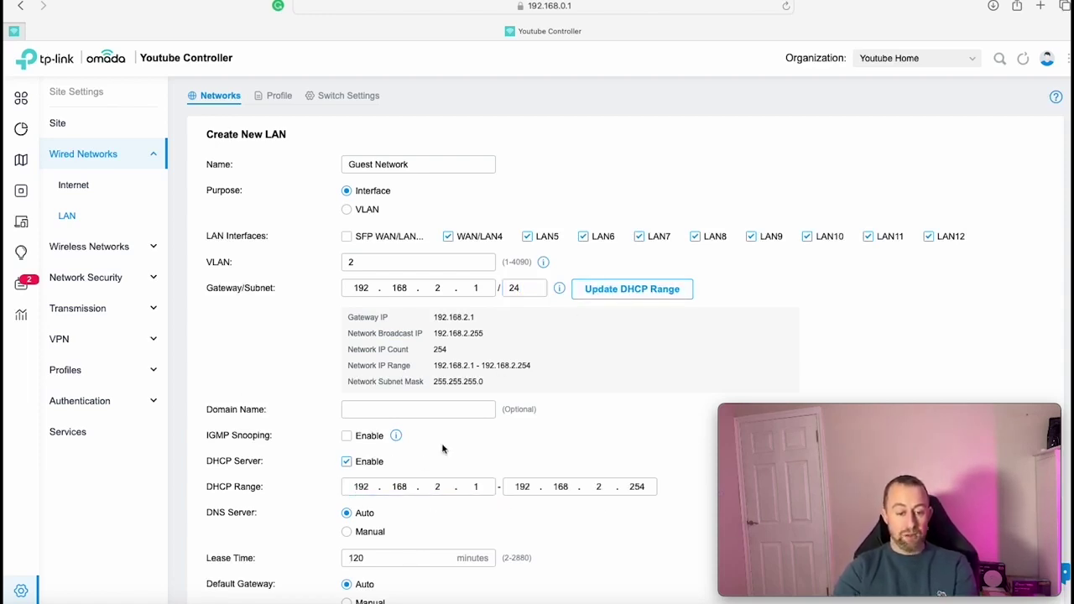
Step: Save the Guest Network LAN with its automatic DNS and gateway settings and 120-minute lease time
scroll(442, 449, "down", 5)
left_click(369, 369)
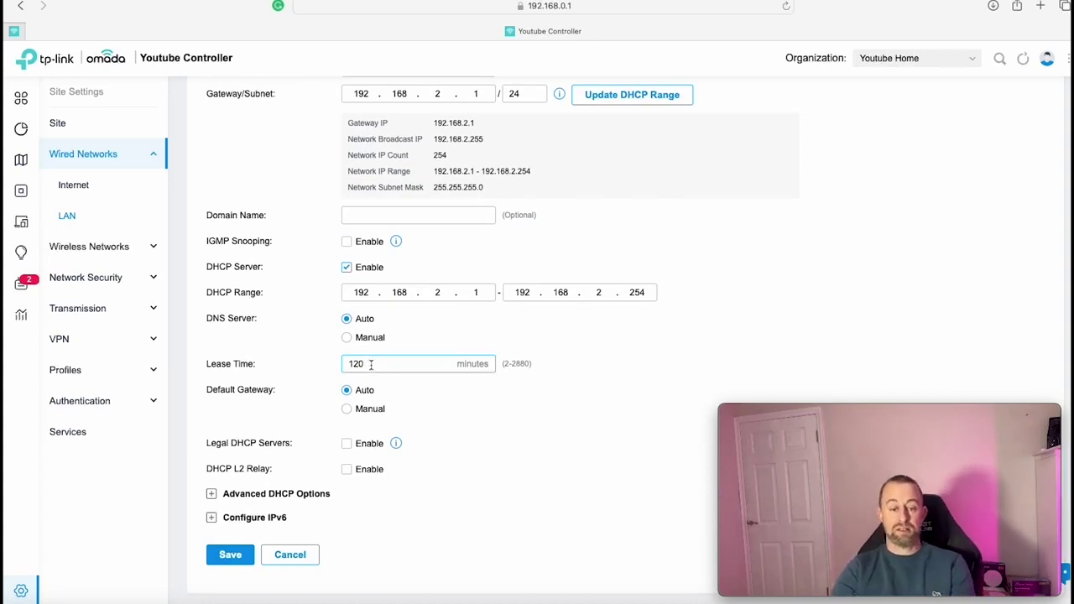
left_click(425, 382)
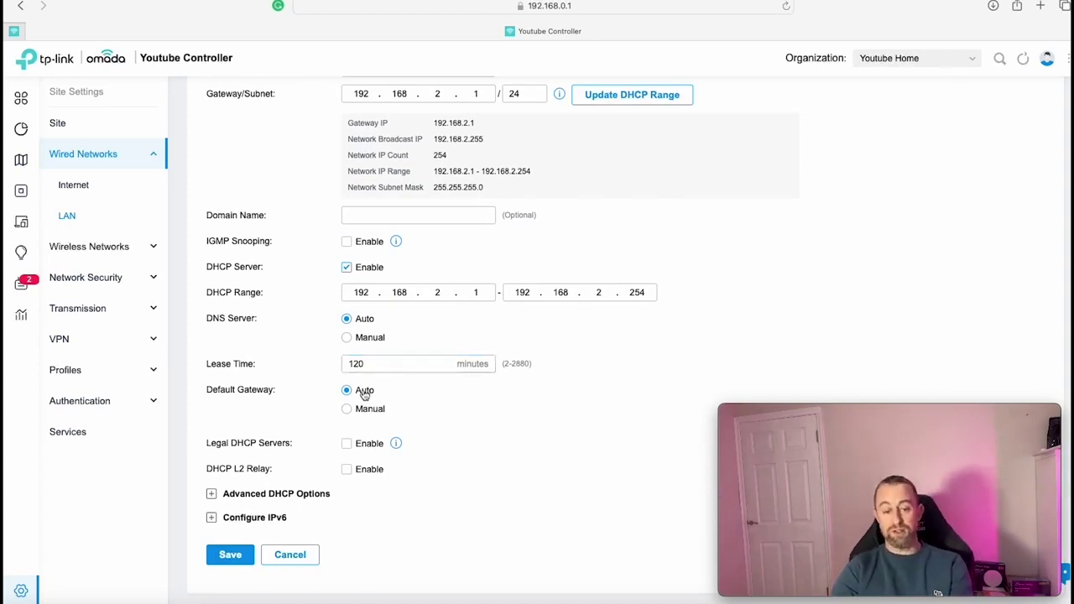
left_click(367, 362)
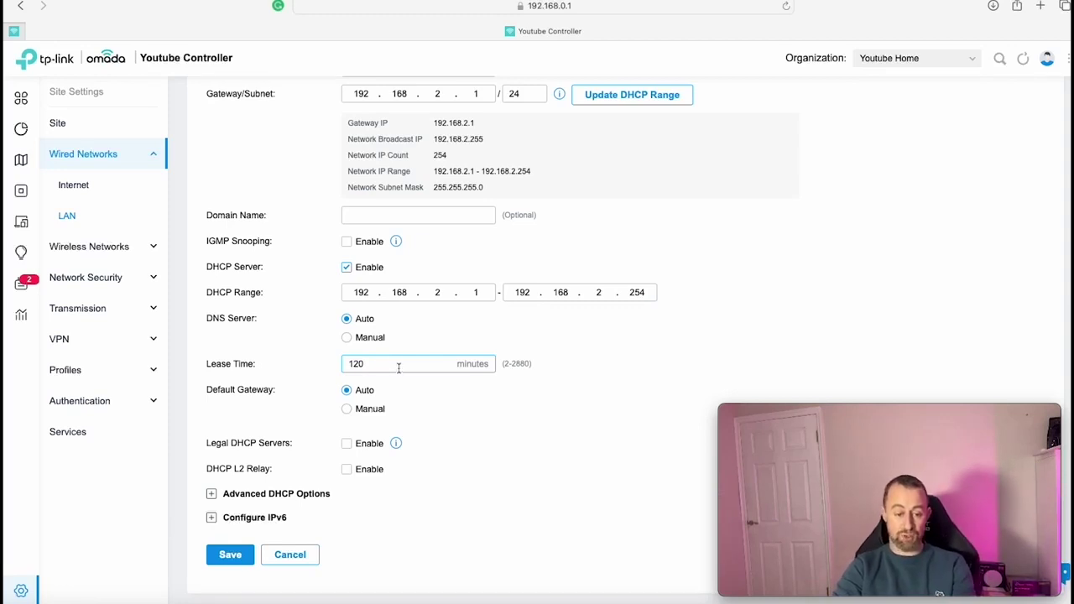
left_click(232, 559)
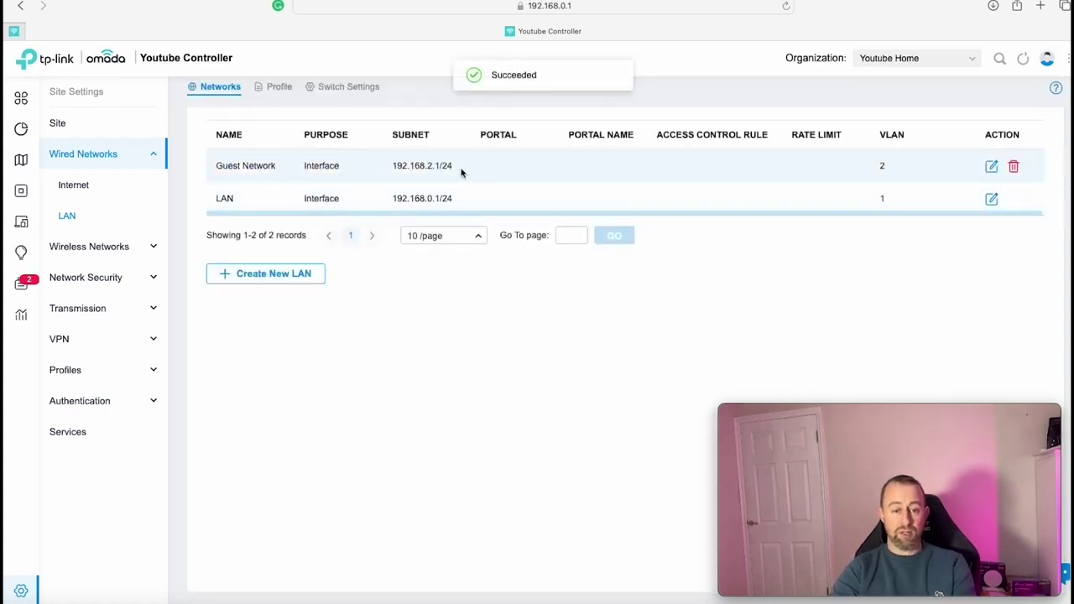
Step: Edit the Guest WiFi wireless network to use WPA-Personal security and enter its security key
left_click(86, 257)
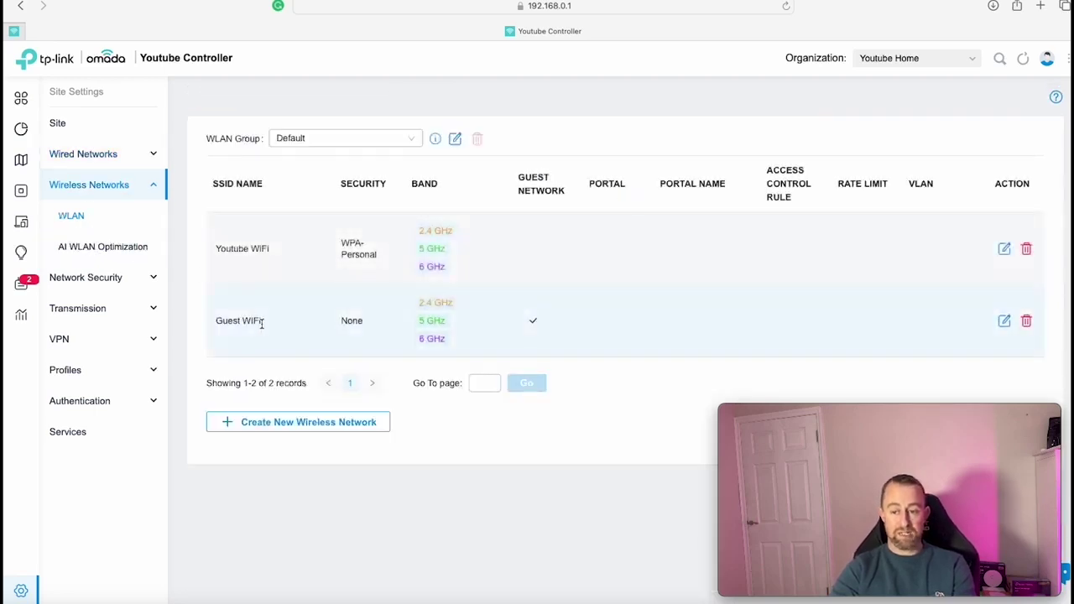
left_click(1004, 322)
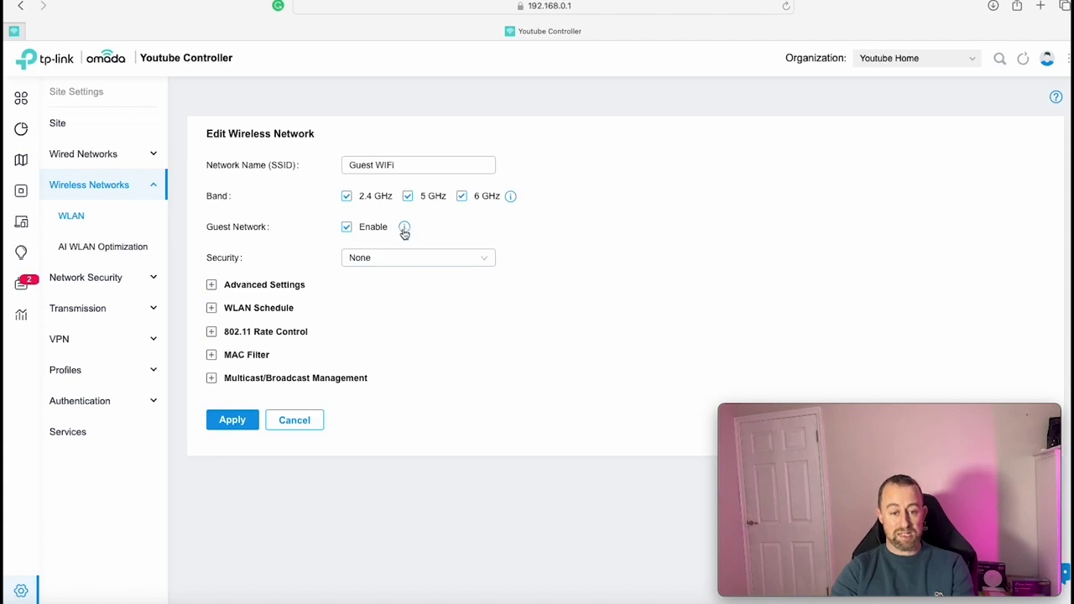
mouse_move(409, 232)
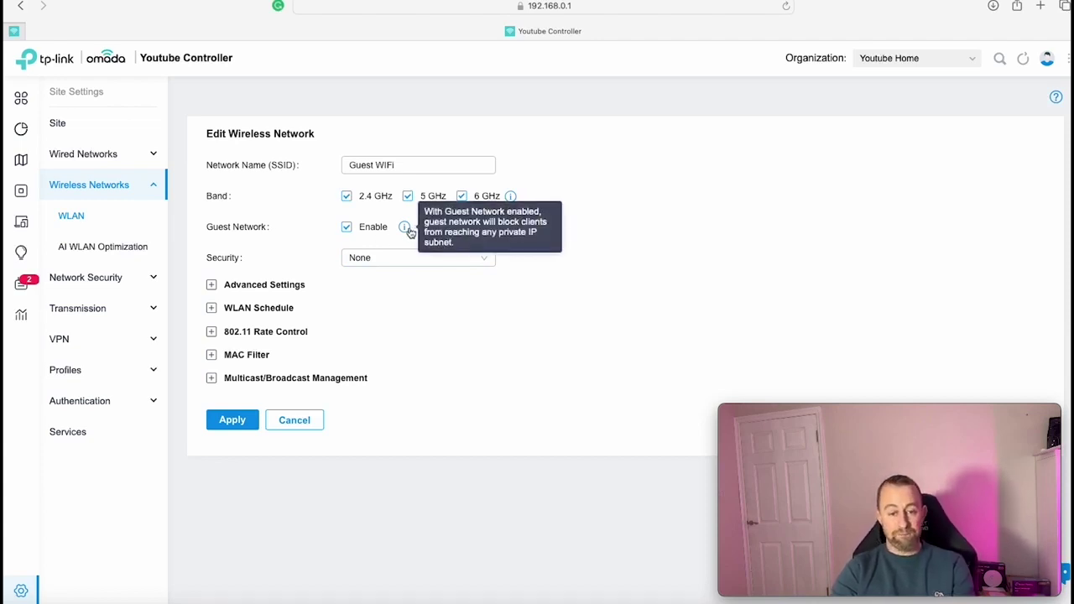
left_click(462, 265)
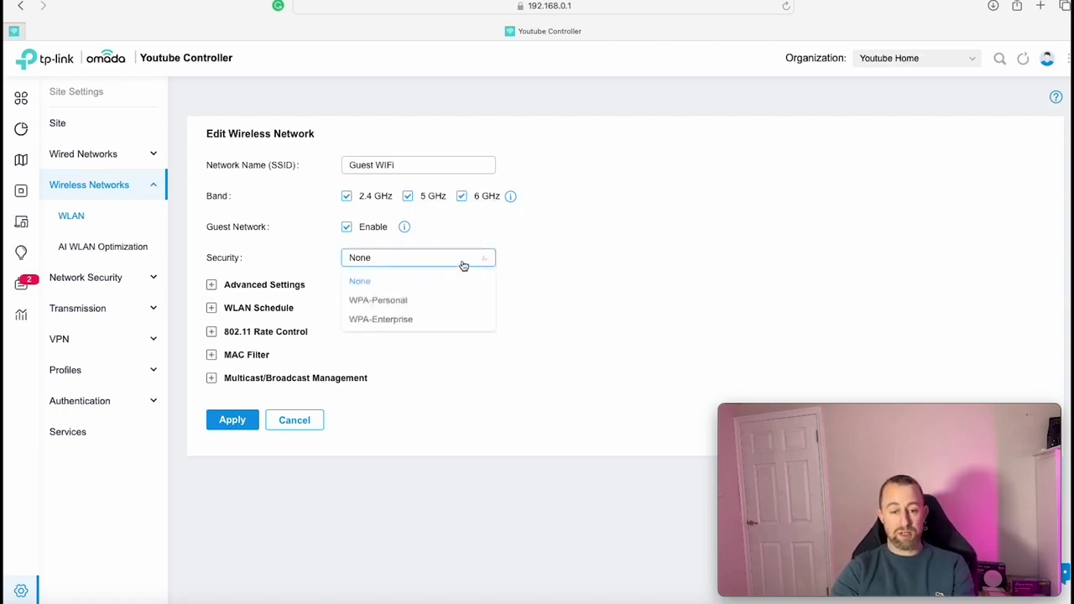
left_click(402, 305)
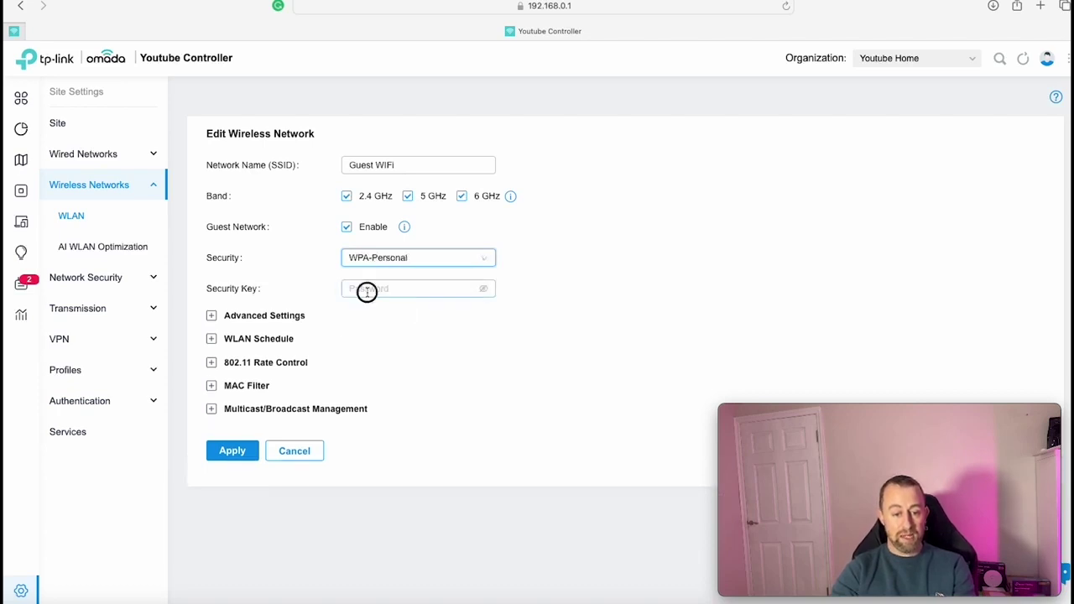
left_click(367, 291)
type("a")
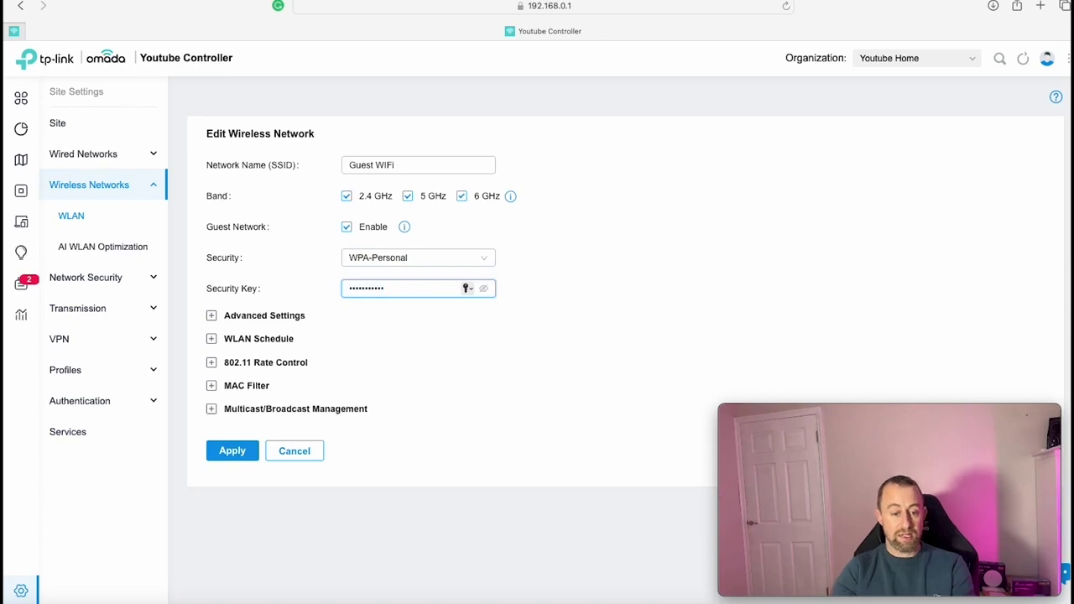
Step: Enable VLAN 2 in Guest WiFi's advanced settings and apply the wireless network changes
left_click(213, 317)
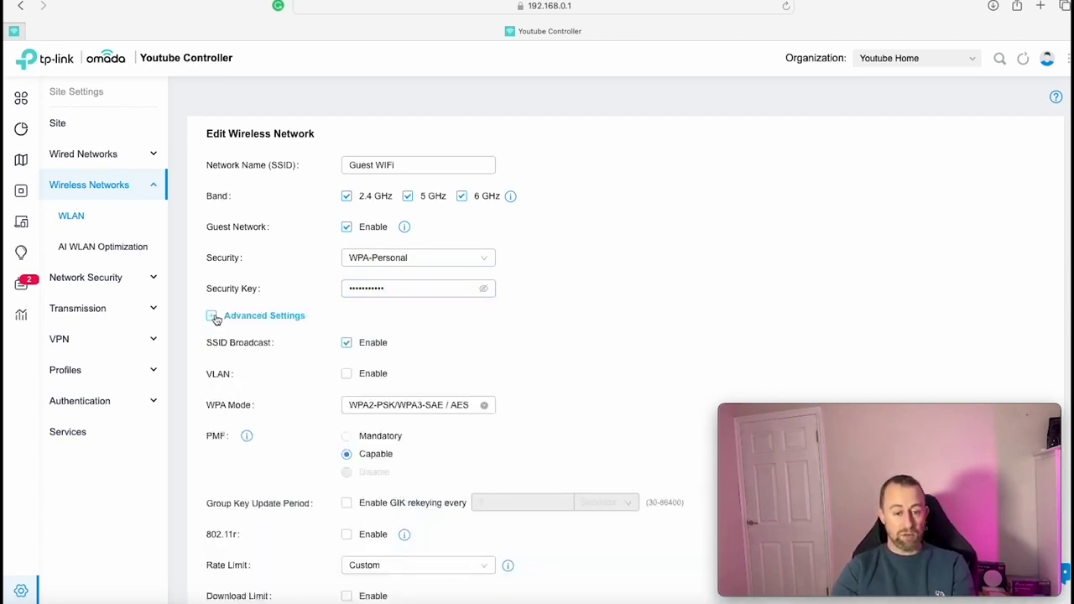
left_click(347, 376)
left_click(403, 374)
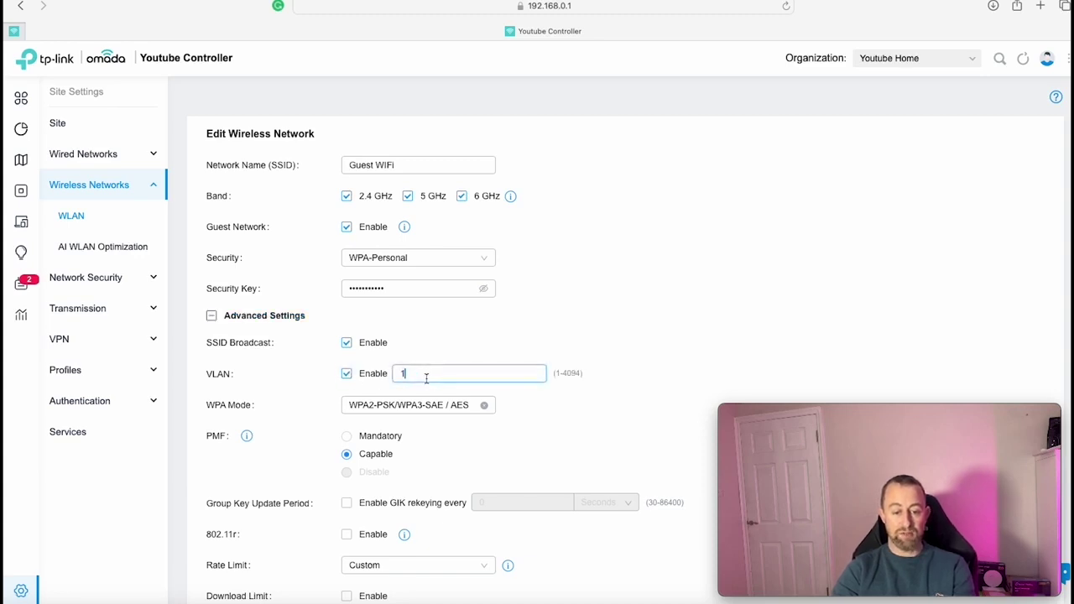
key("BackSpace")
type("2")
left_click(558, 350)
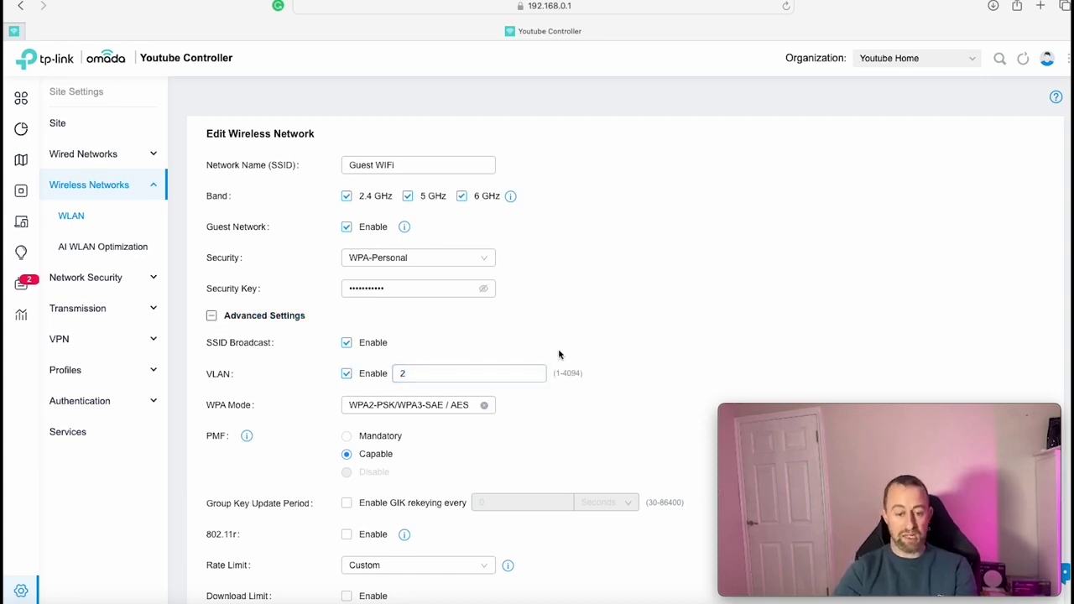
scroll(553, 406, "down", 5)
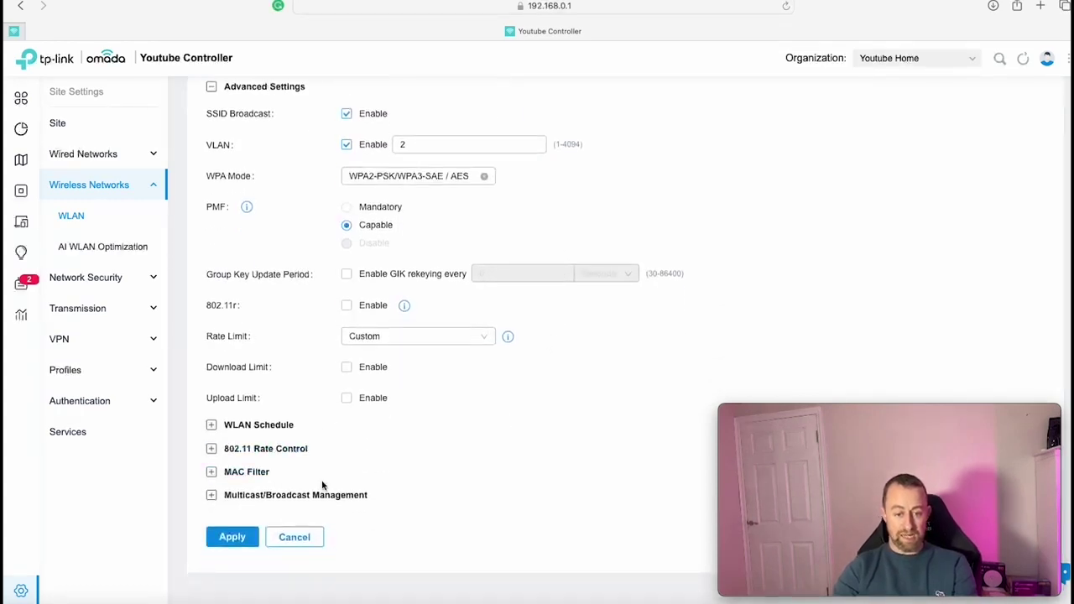
scroll(327, 485, "up", 5)
scroll(400, 464, "down", 5)
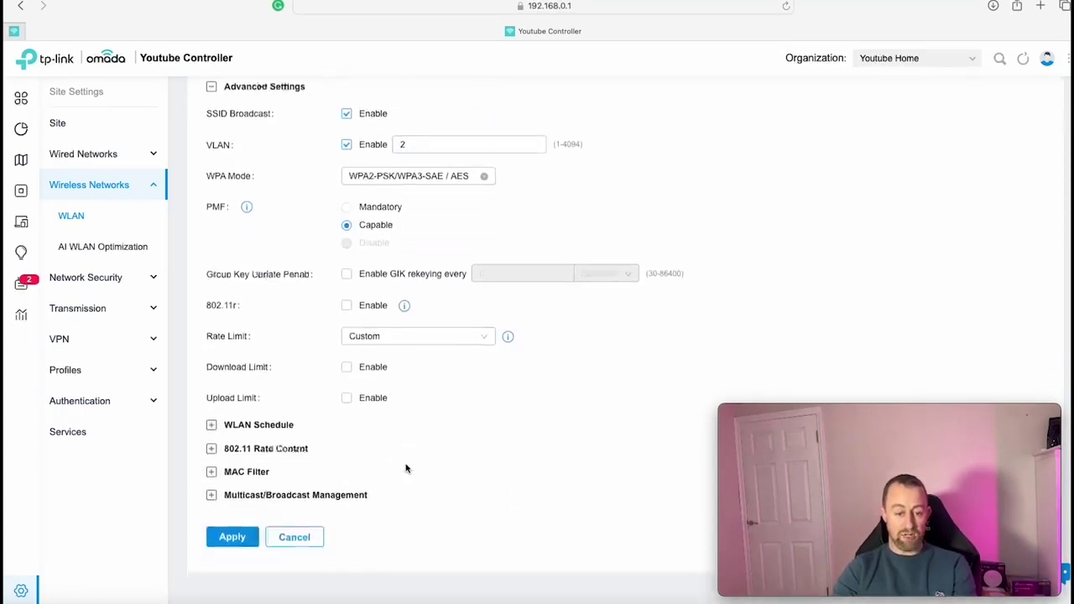
left_click(239, 538)
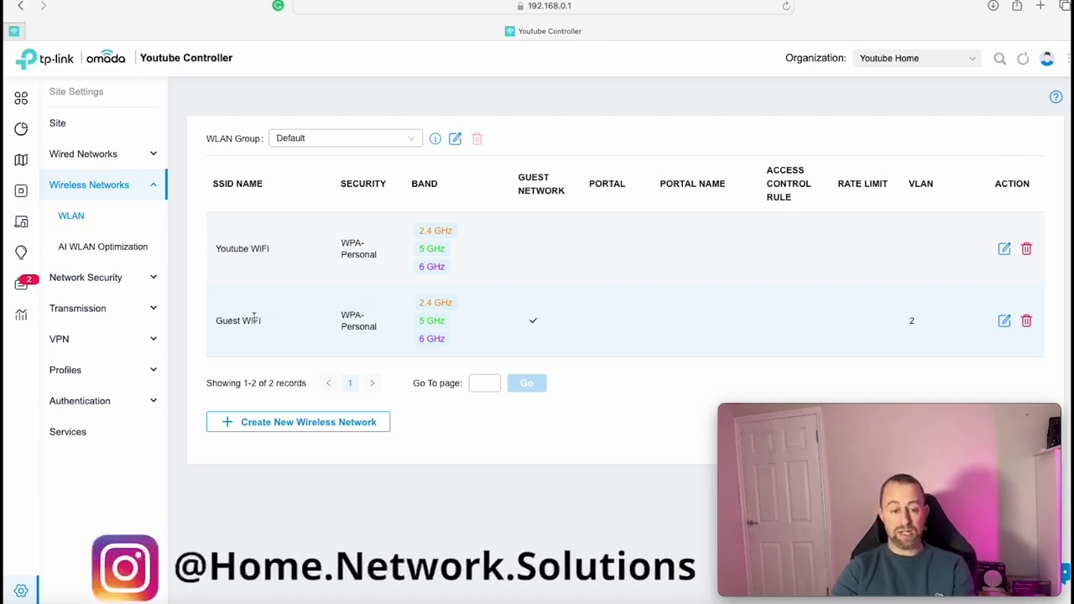
Step: Start a new gateway ACL rule in the network security settings and name it "Guest to LAN block"
left_click(120, 278)
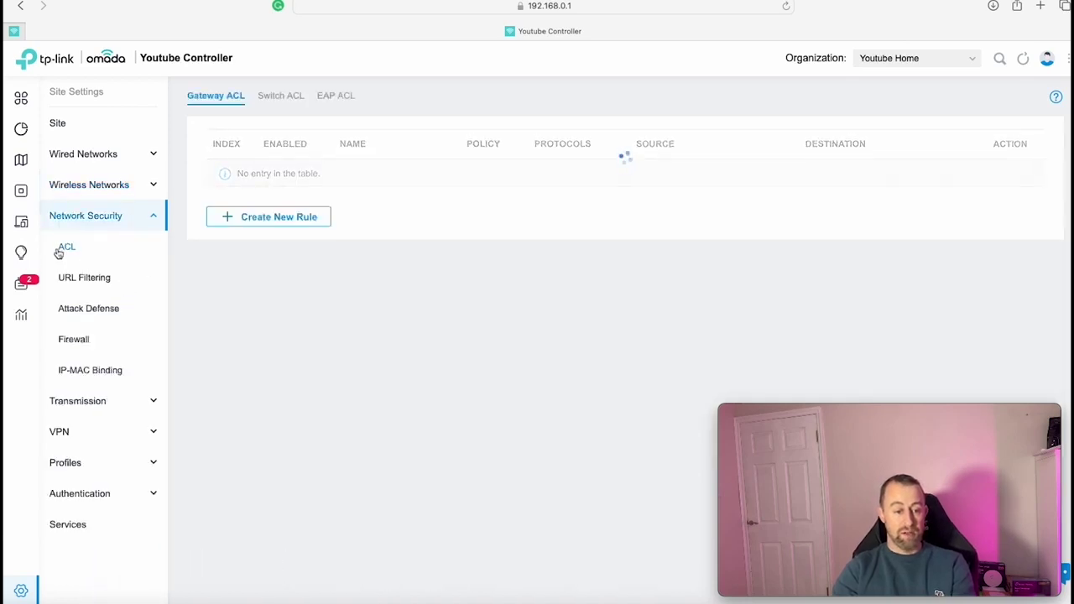
left_click(231, 219)
left_click(387, 167)
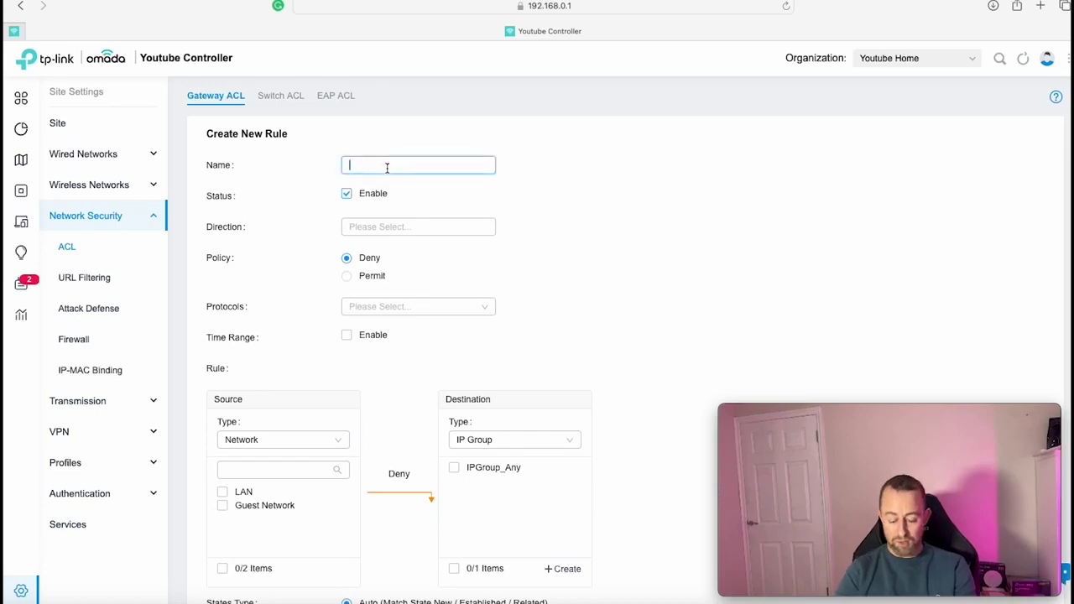
type("Guest to LAN")
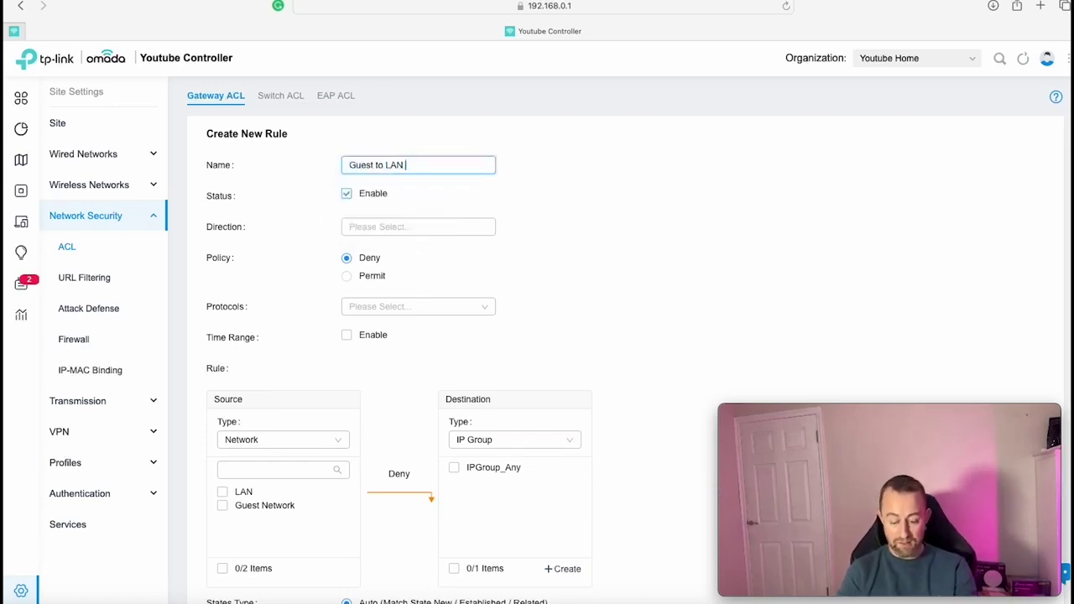
type(" block")
key("BackSpace")
key("BackSpace")
key("BackSpace")
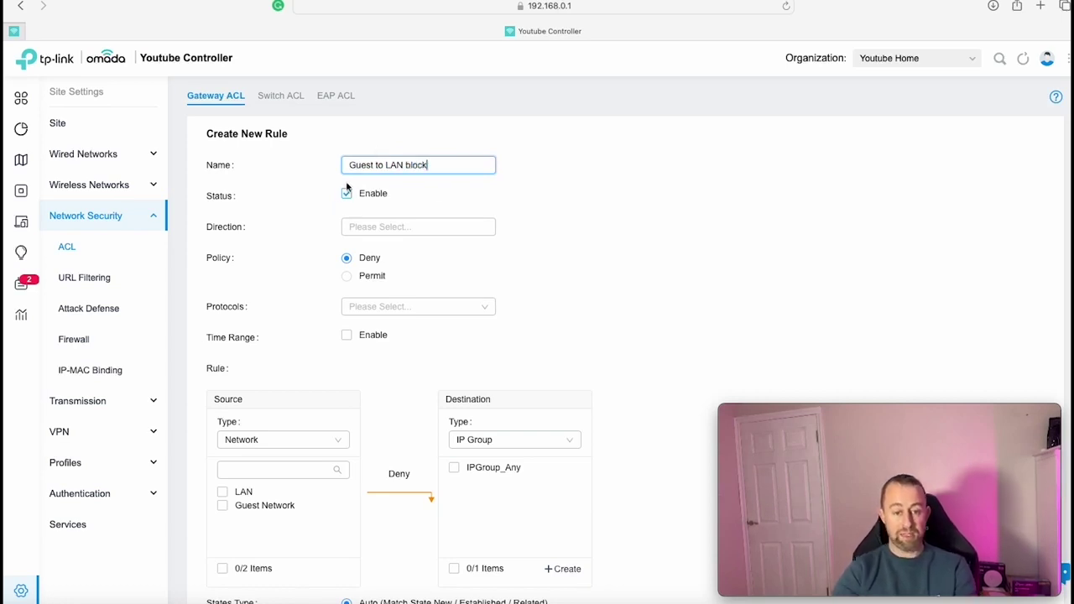
Step: Set the rule's direction to LAN->LAN and apply its Deny policy to all protocols
left_click(394, 227)
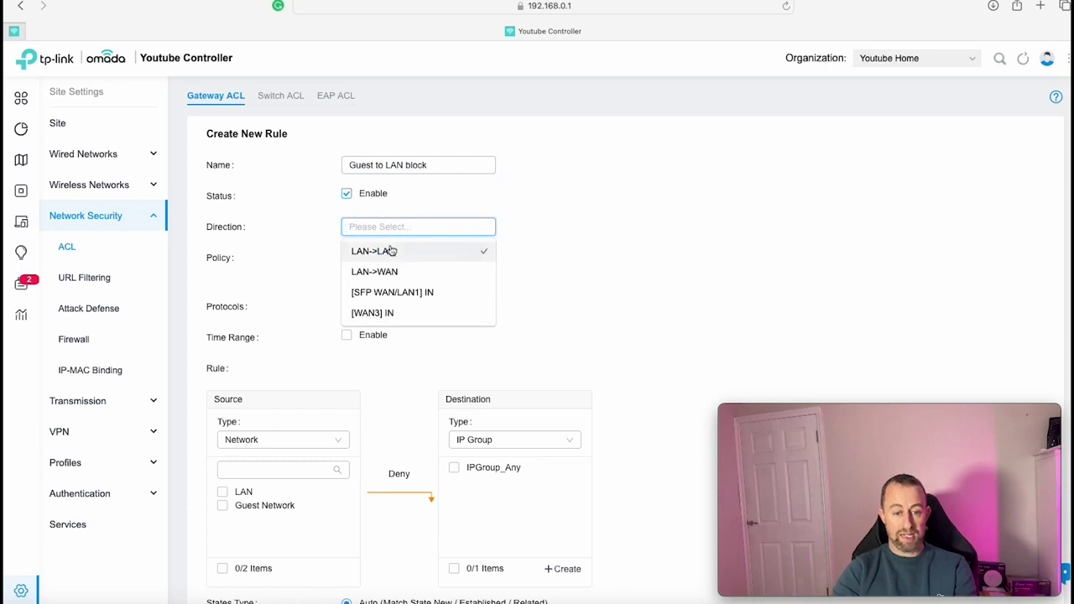
left_click(391, 251)
left_click(618, 285)
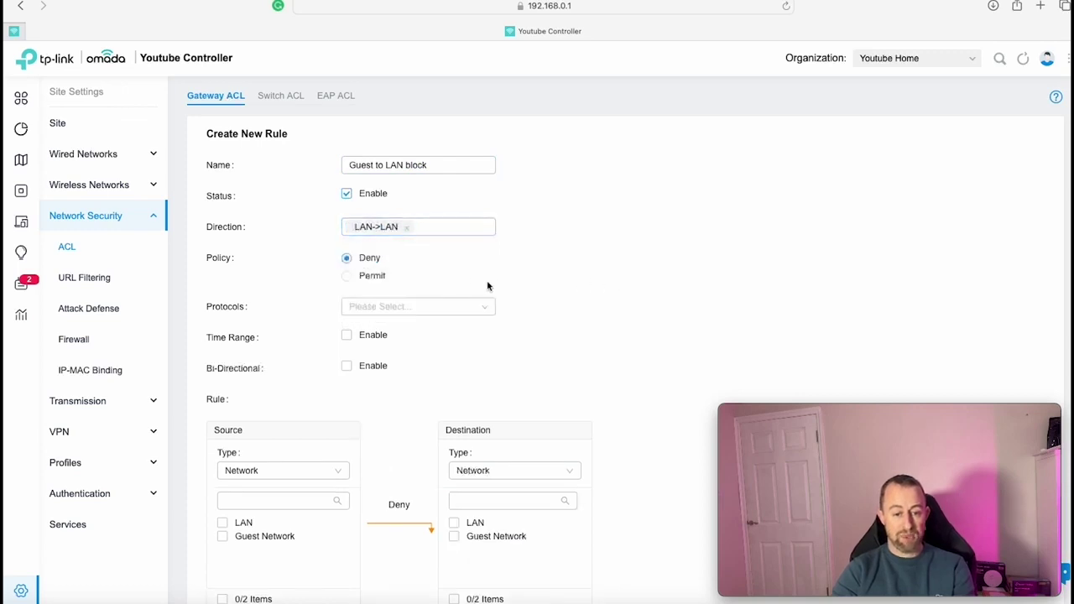
left_click(386, 313)
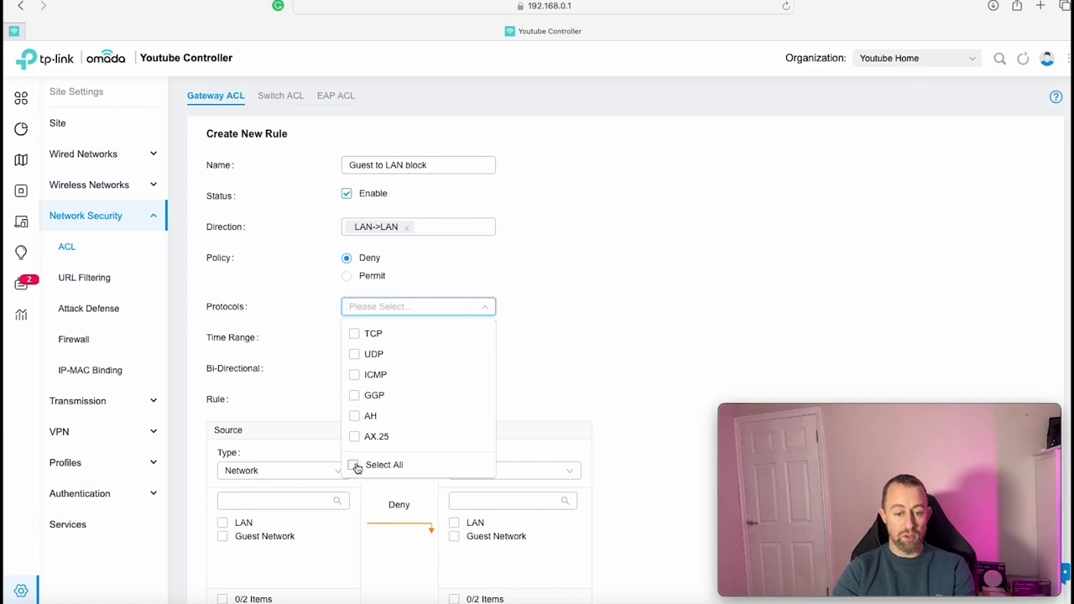
left_click(354, 465)
left_click(524, 374)
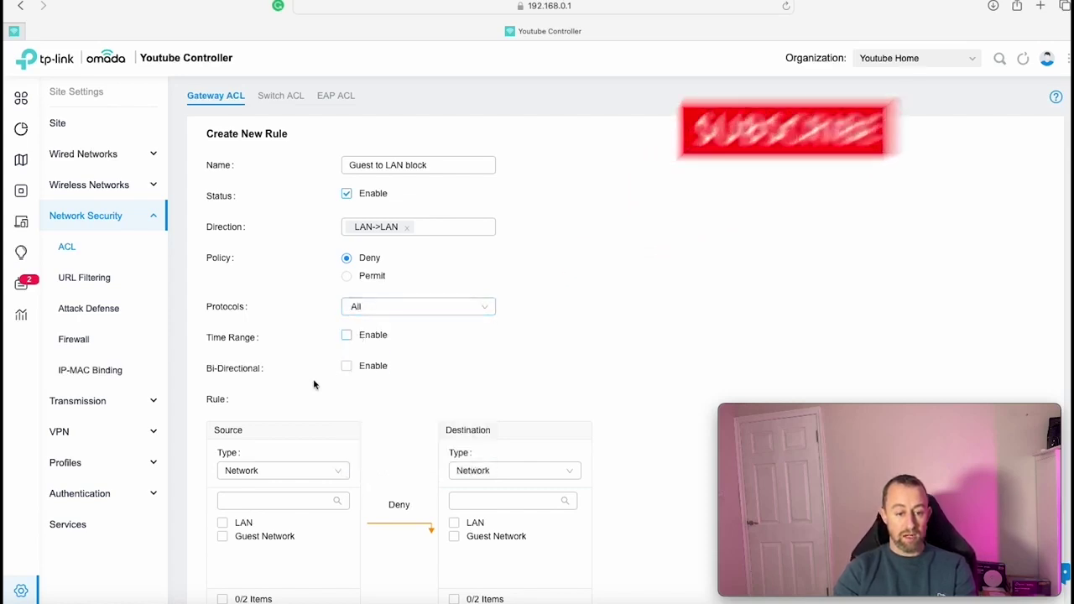
Step: Set Guest Network as the rule's source network and LAN as its destination network, and create the rule
scroll(359, 413, "down", 3)
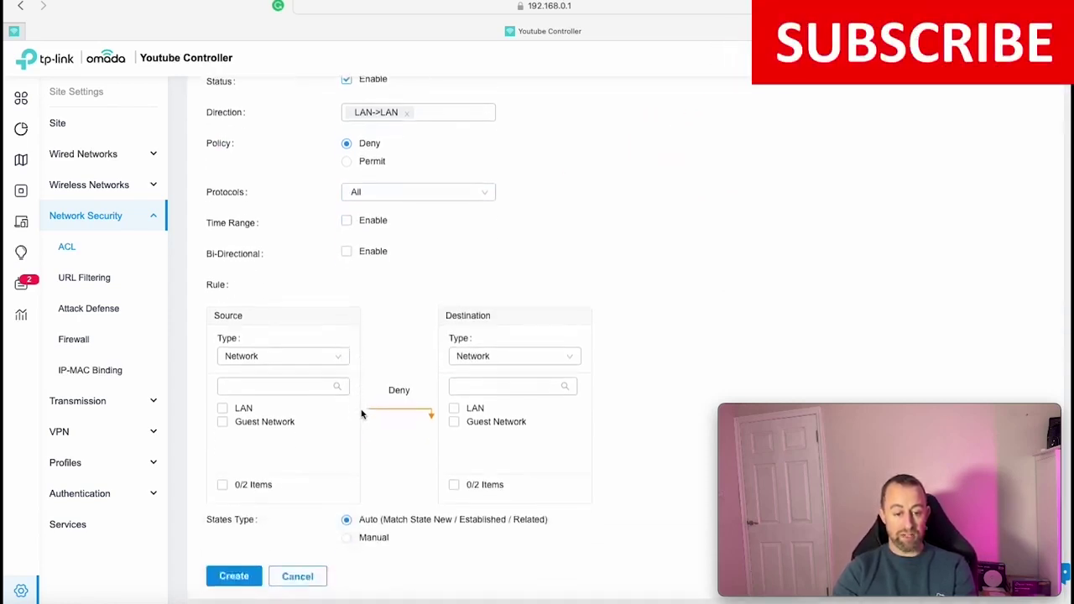
left_click(302, 336)
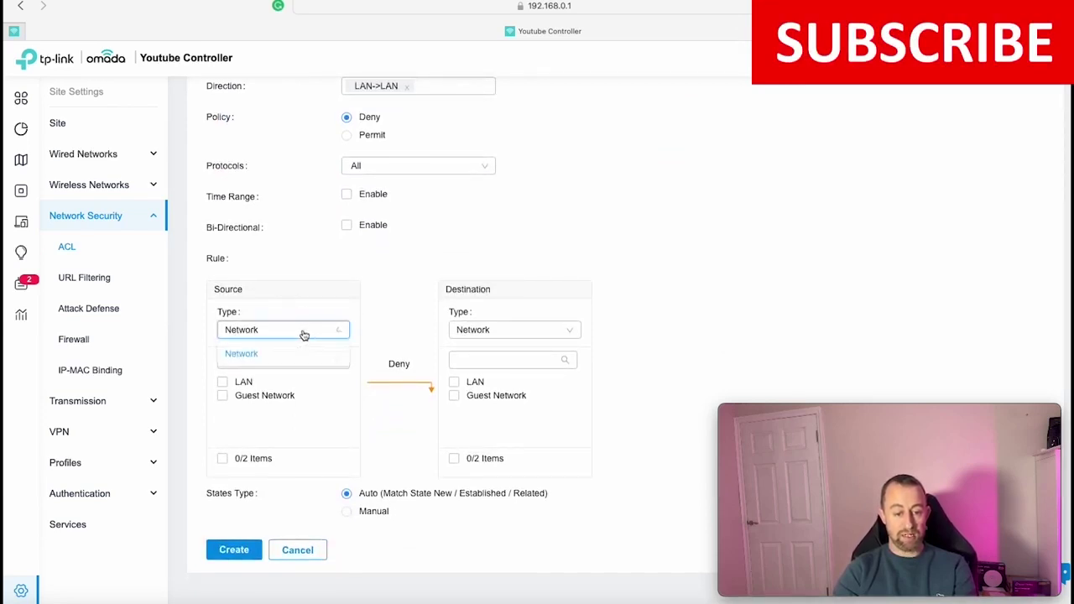
left_click(338, 333)
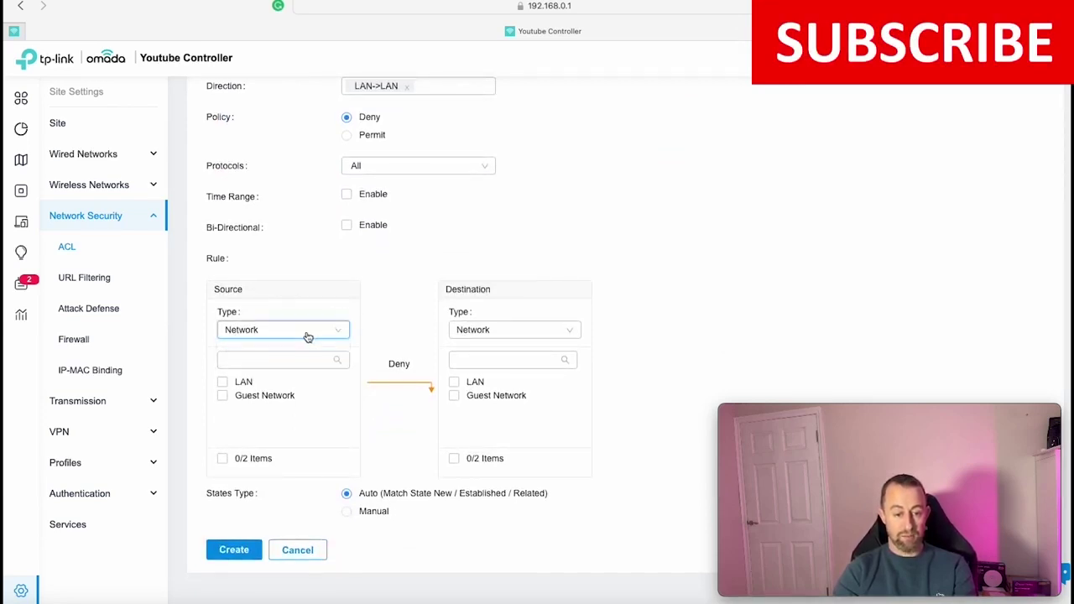
left_click(222, 397)
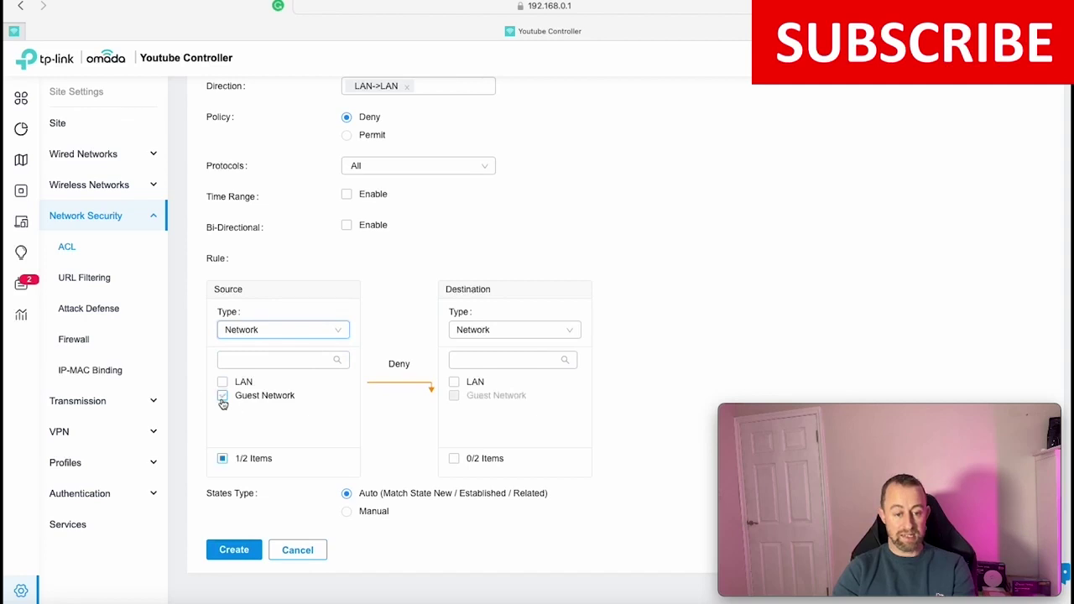
left_click(454, 383)
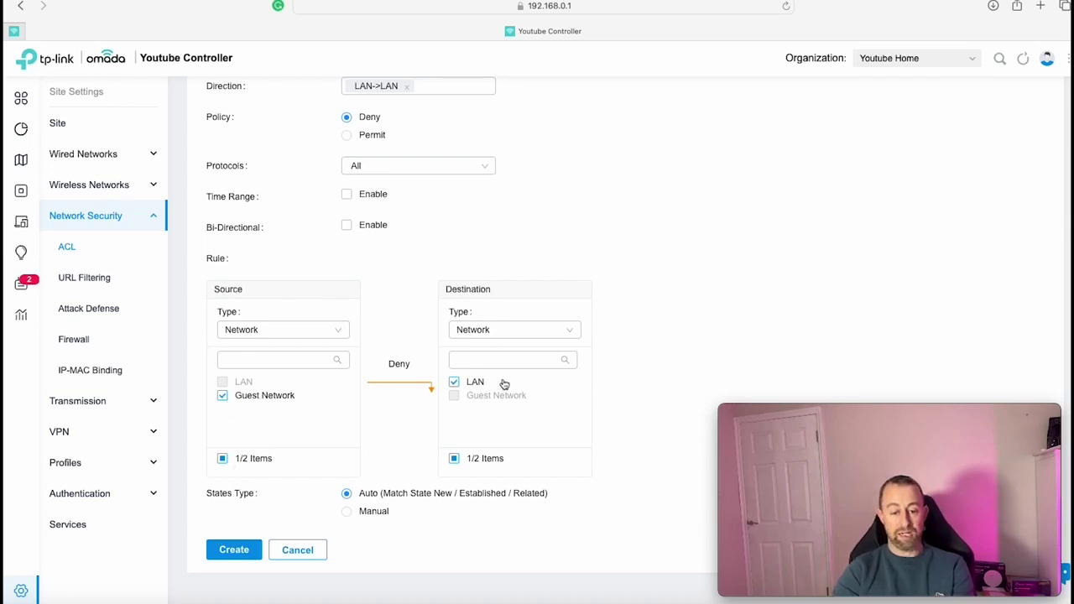
left_click(240, 553)
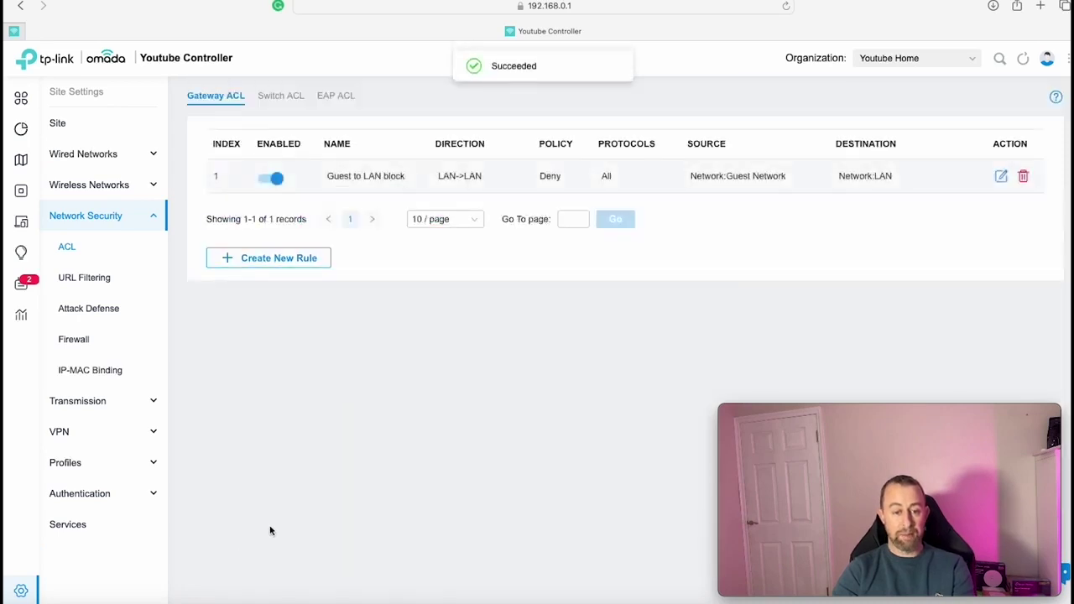